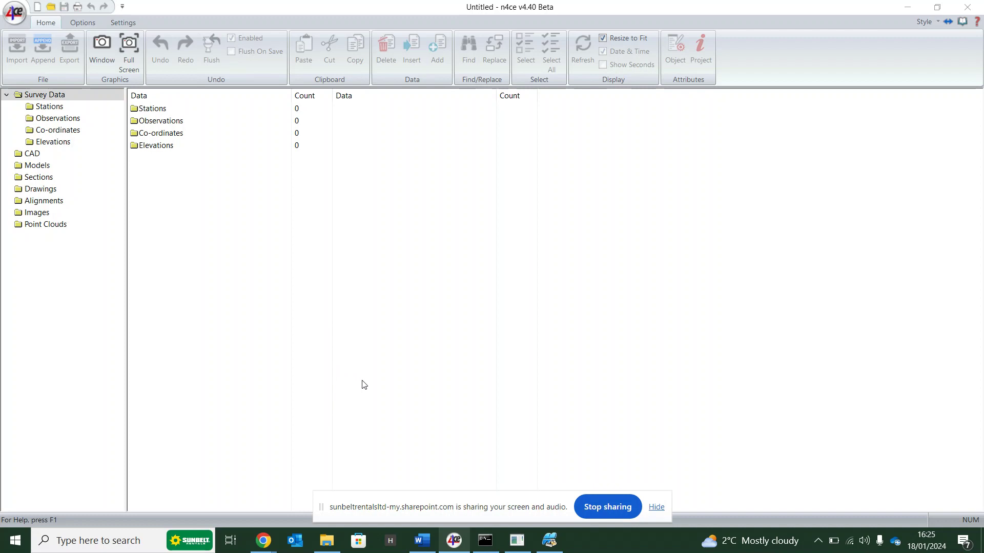
Import the backfill DXF from the test data folder into Models as a DTM from AutoCAD
click(326, 547)
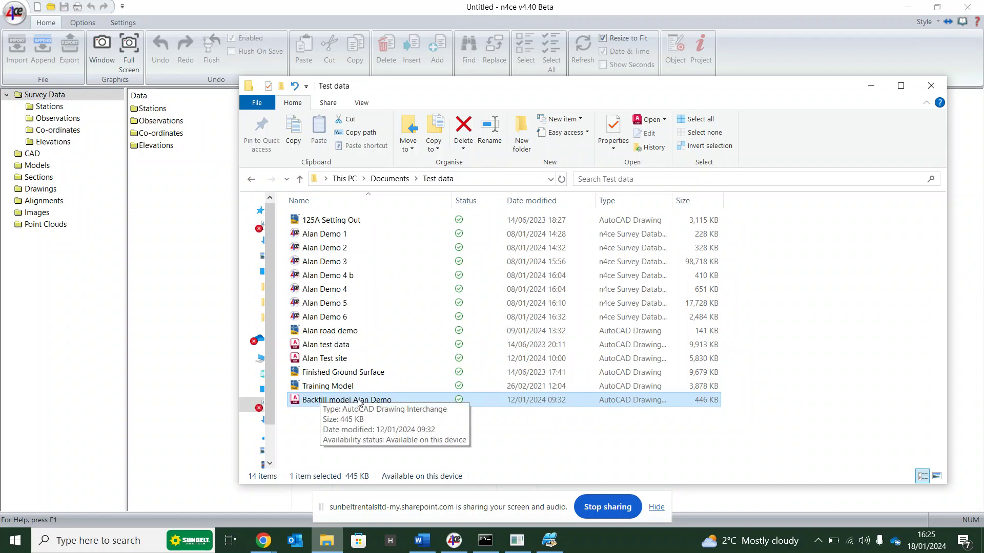
click(43, 168)
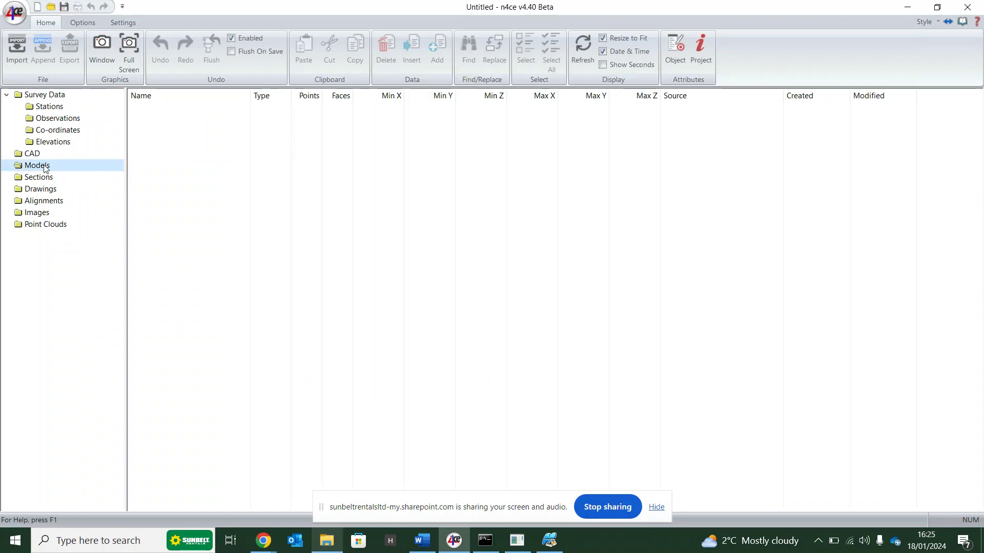
click(338, 540)
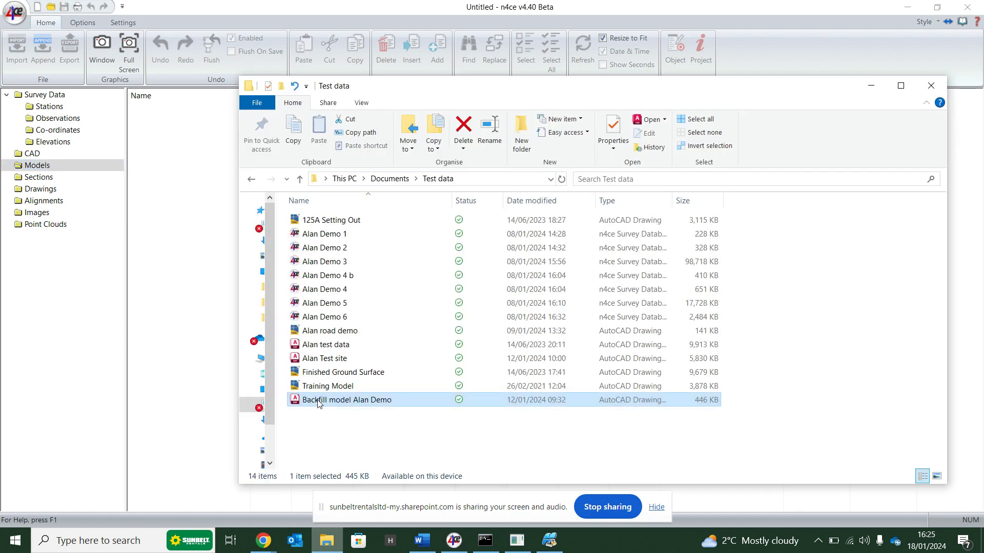
drag(320, 402, 49, 167)
click(506, 308)
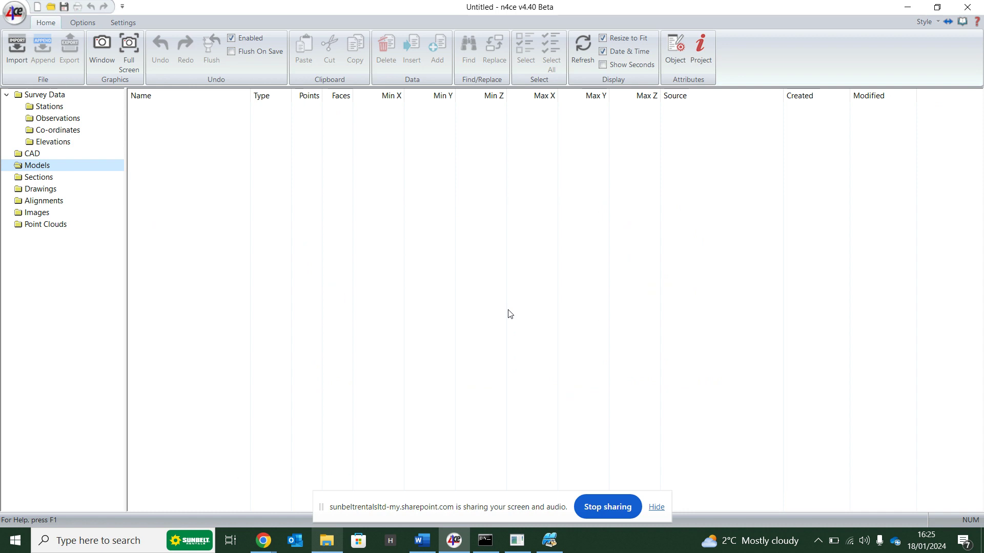
Import the backfill DXF into the CAD section and pick its BUILDING_LINE and REMAINING_DETAIL layers
click(34, 152)
click(326, 540)
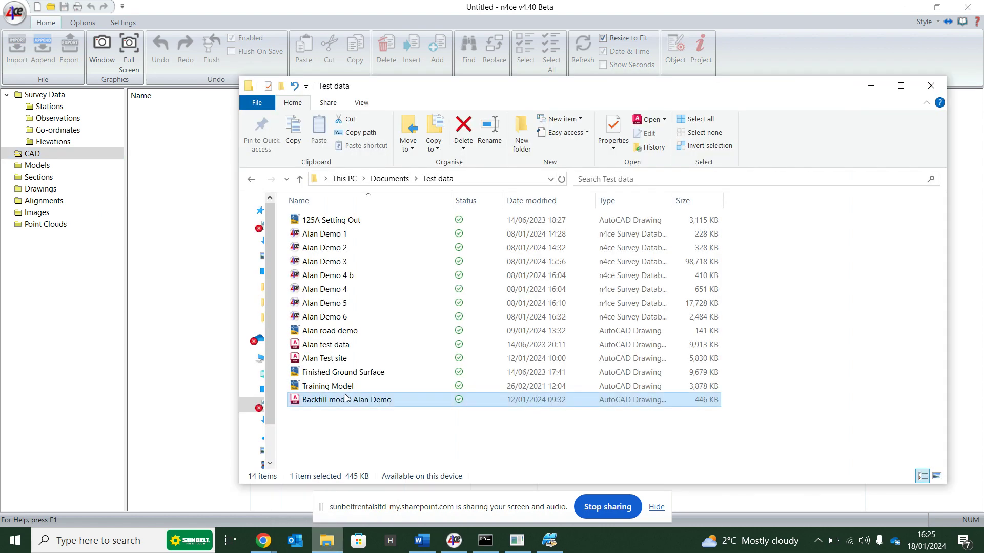
drag(346, 399, 57, 152)
click(419, 350)
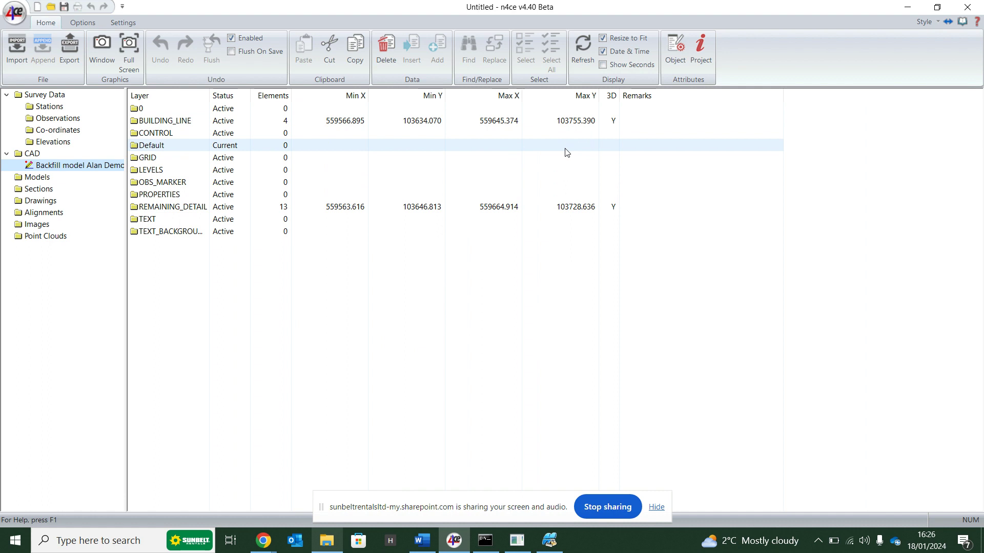
click(623, 124)
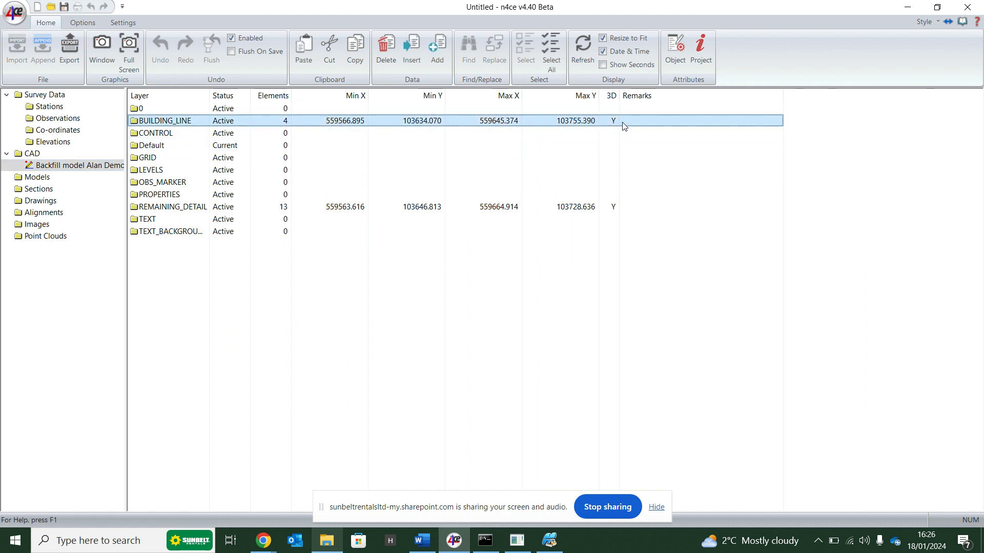
click(614, 208)
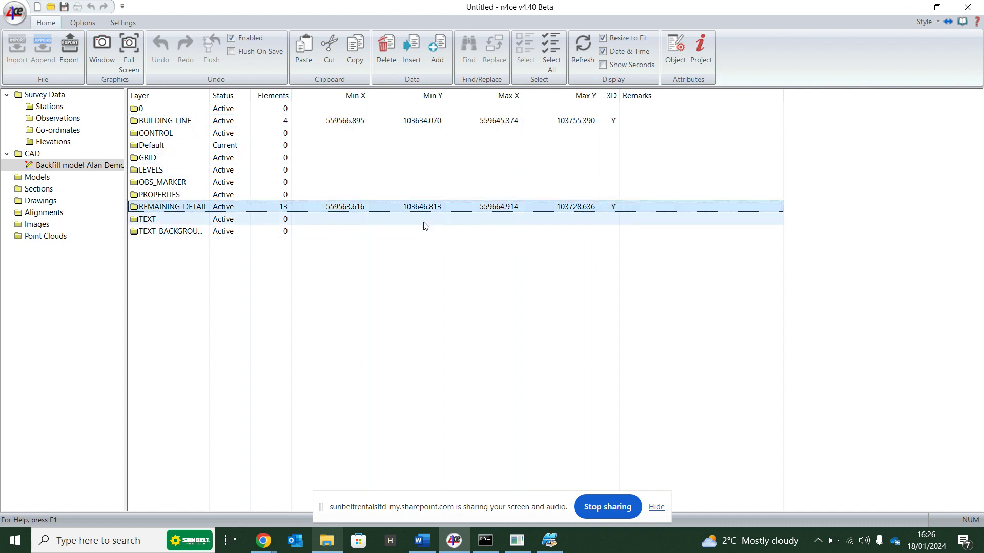
Preview the BUILDING_LINE and REMAINING_DETAIL layer drawings, closing each view afterwards
double_click(191, 123)
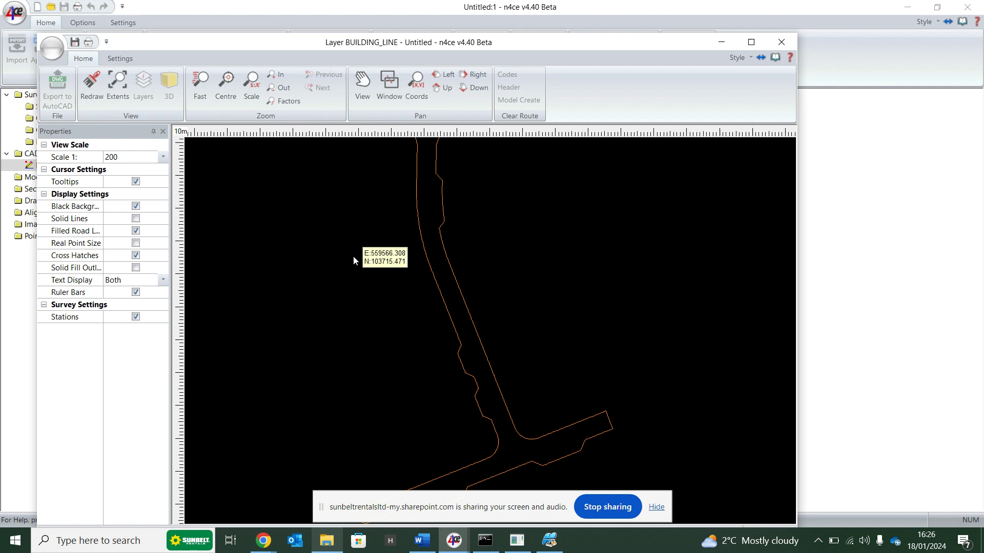
scroll(352, 256, down, 3)
scroll(352, 256, up, 1)
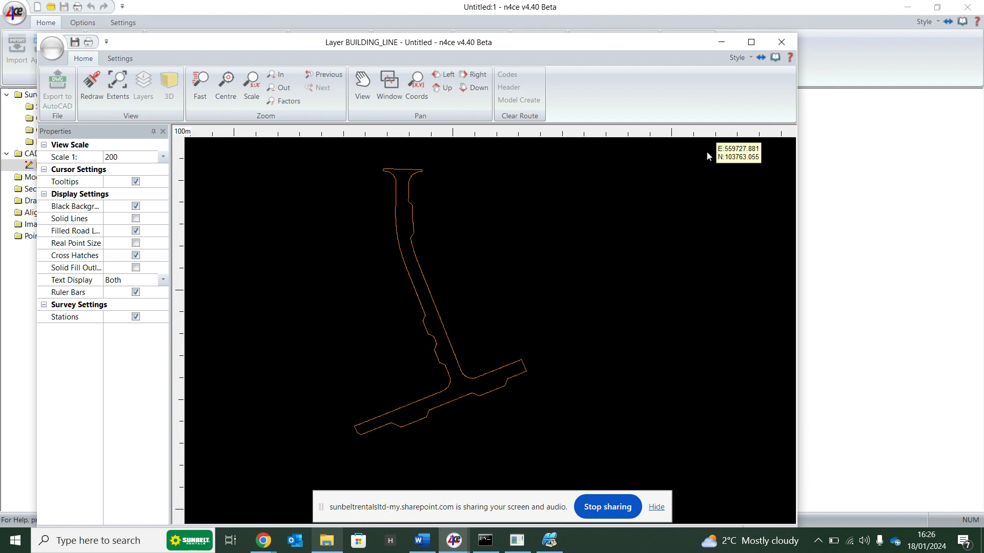
click(782, 44)
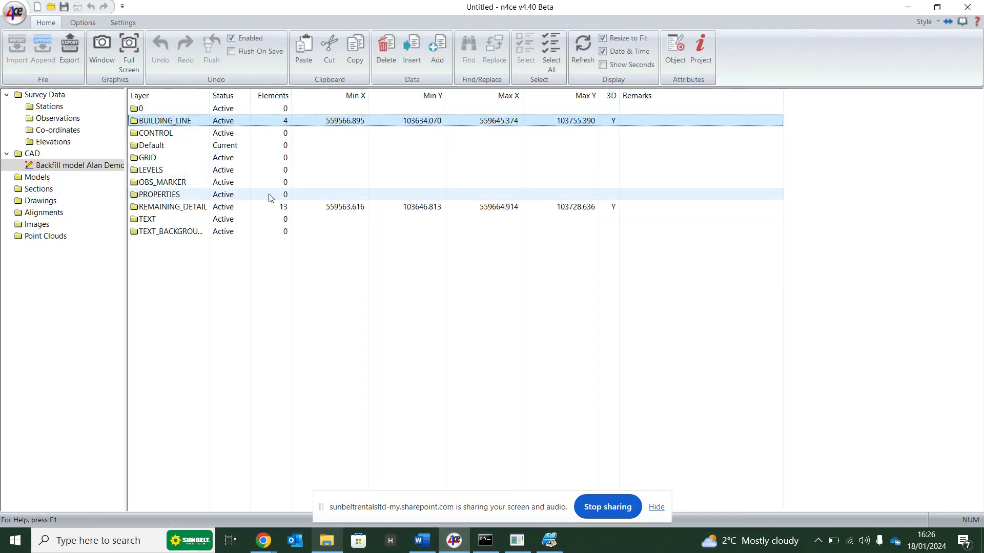
click(203, 210)
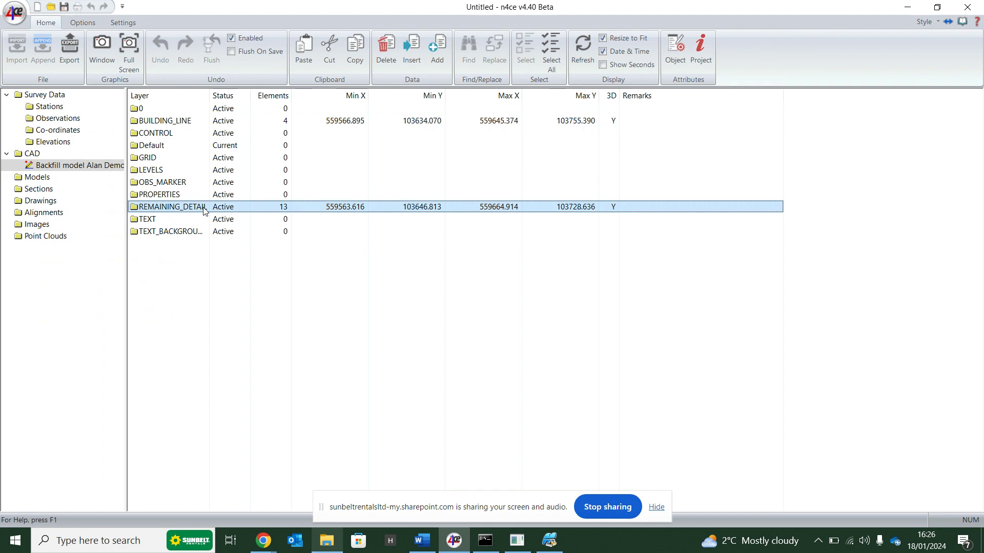
double_click(204, 207)
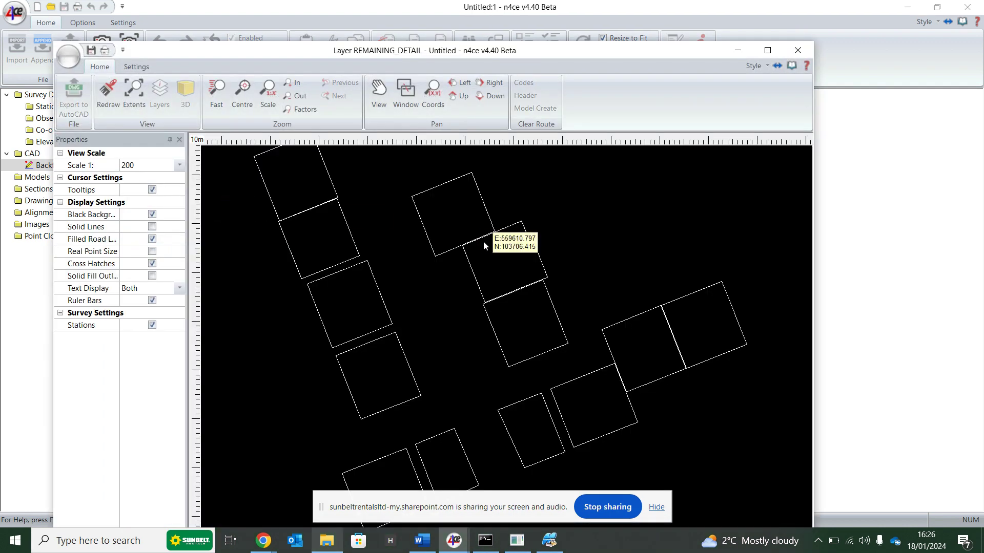
click(798, 51)
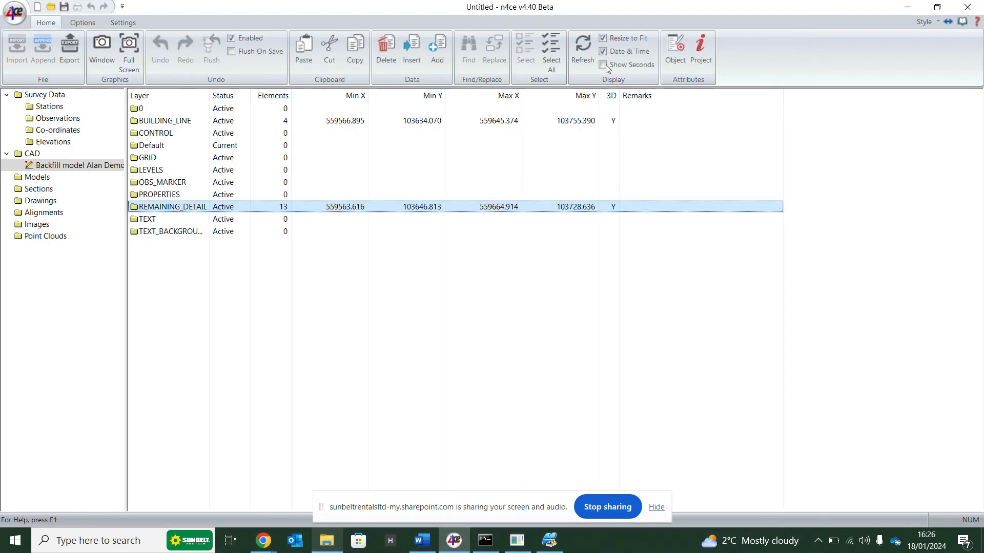
Rename layer REMAINING_DETAIL to 'Plots' and BUILDING_LINE to 'road'
right_click(188, 209)
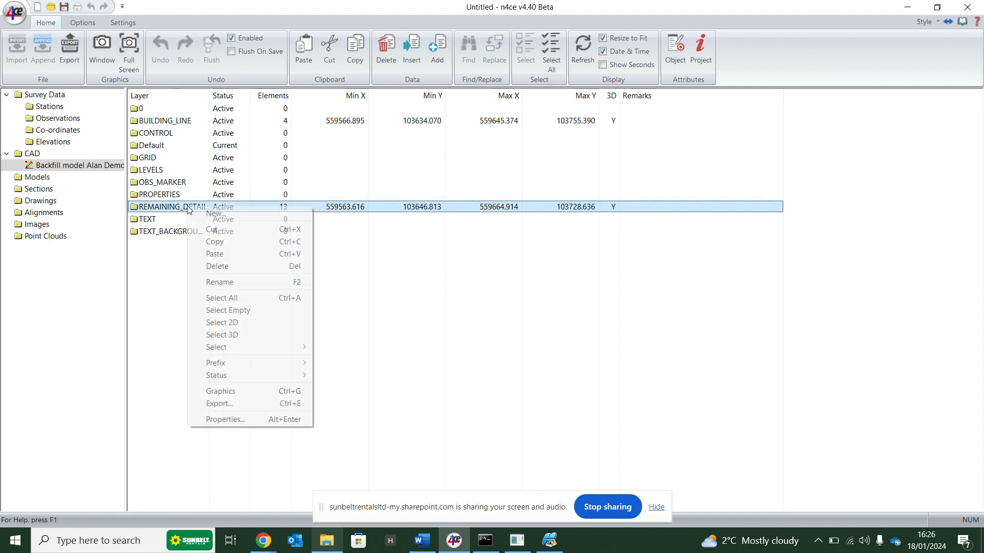
click(242, 281)
text(Plots)
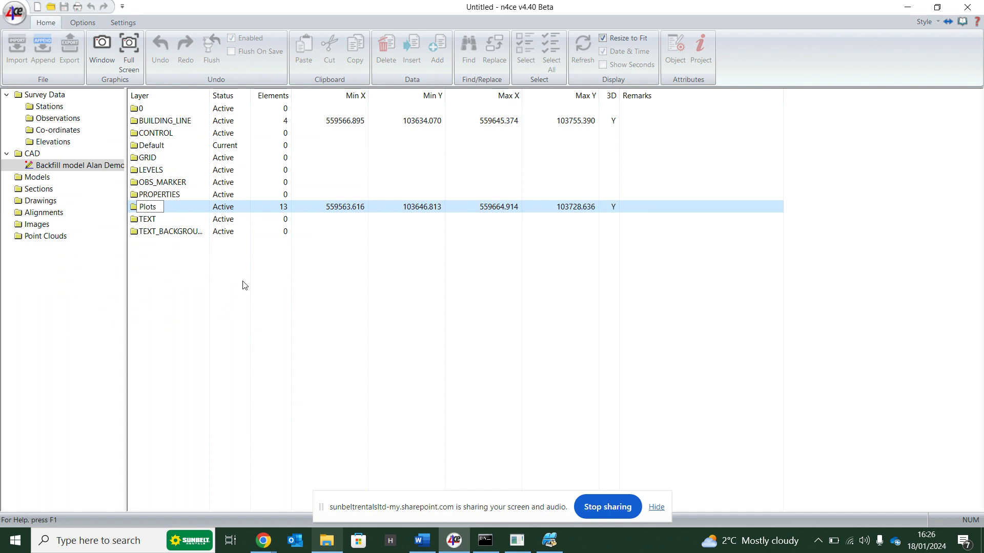
key(Return)
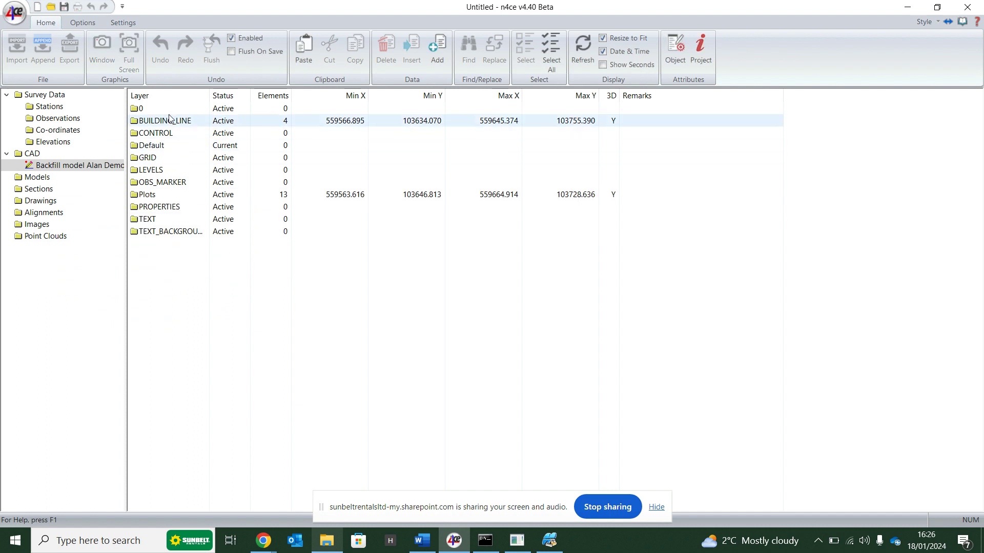
click(171, 121)
right_click(170, 121)
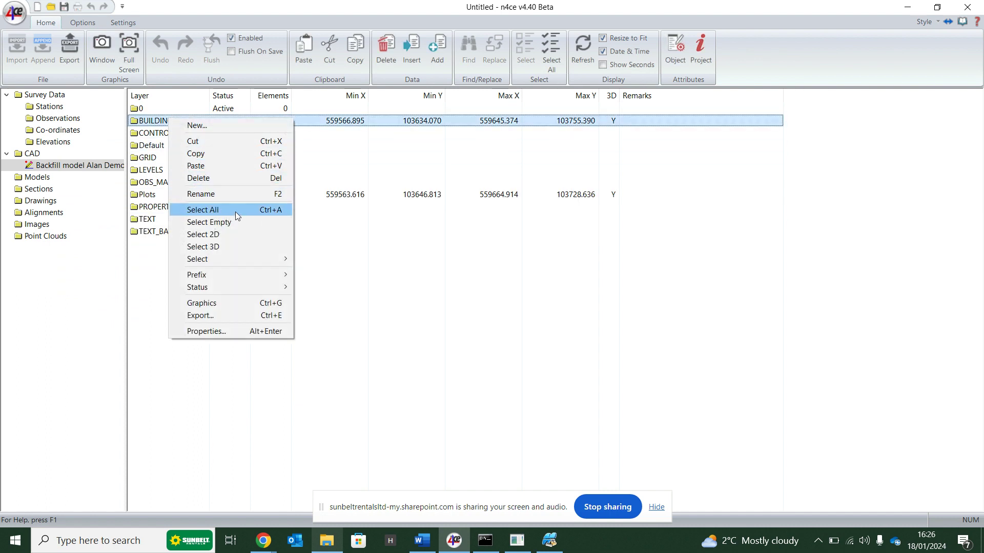
click(229, 194)
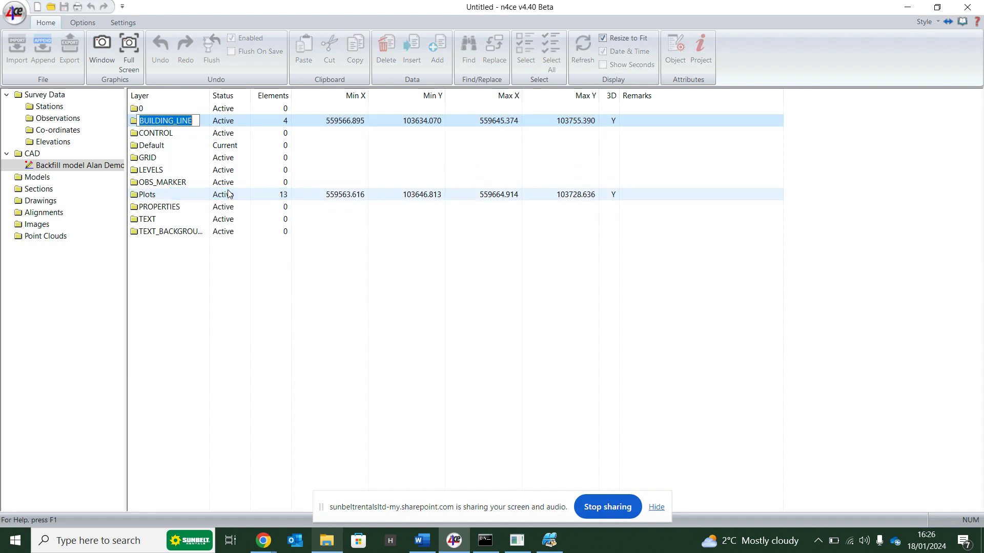
text(road)
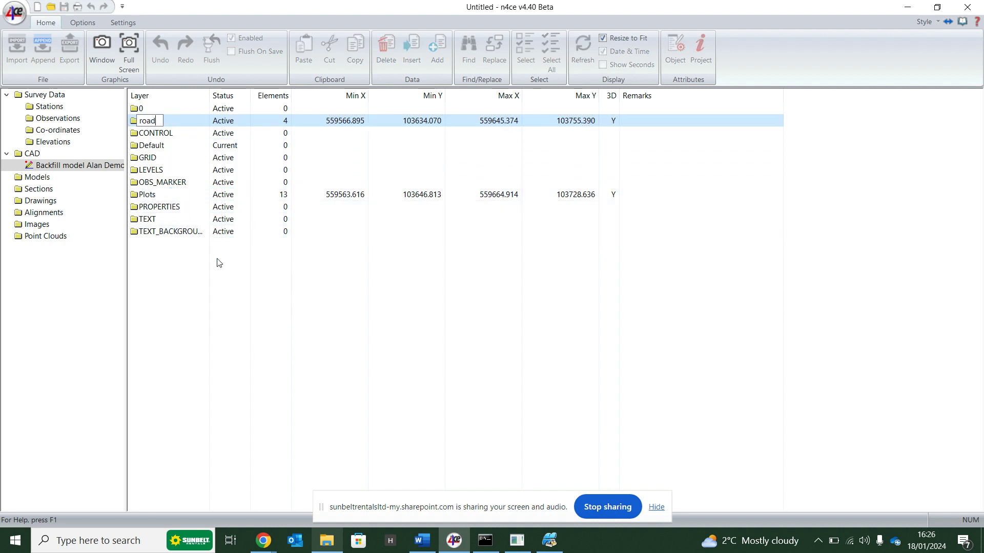
key(Return)
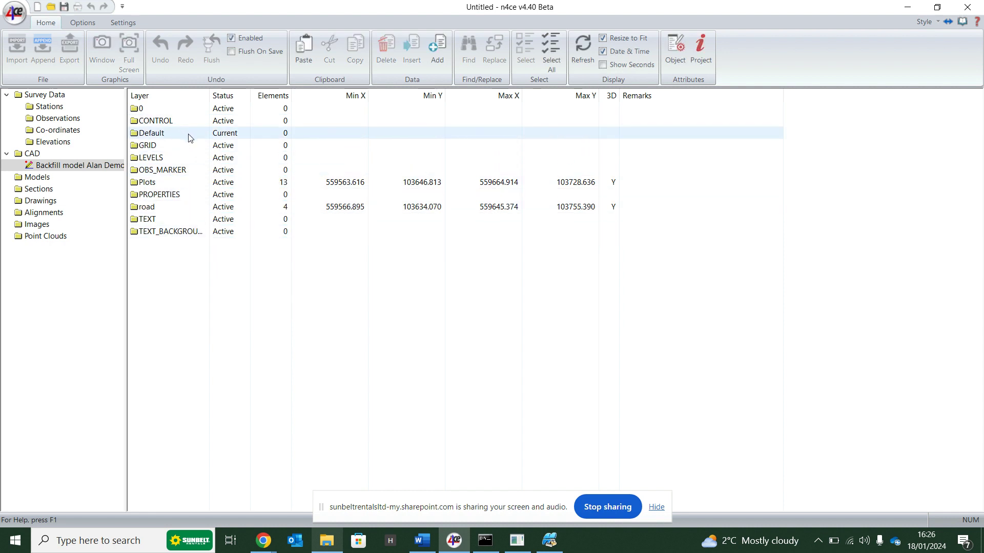
Check the LEVELS layer, delete all empty layers, then preview the Backfill drawing
double_click(253, 155)
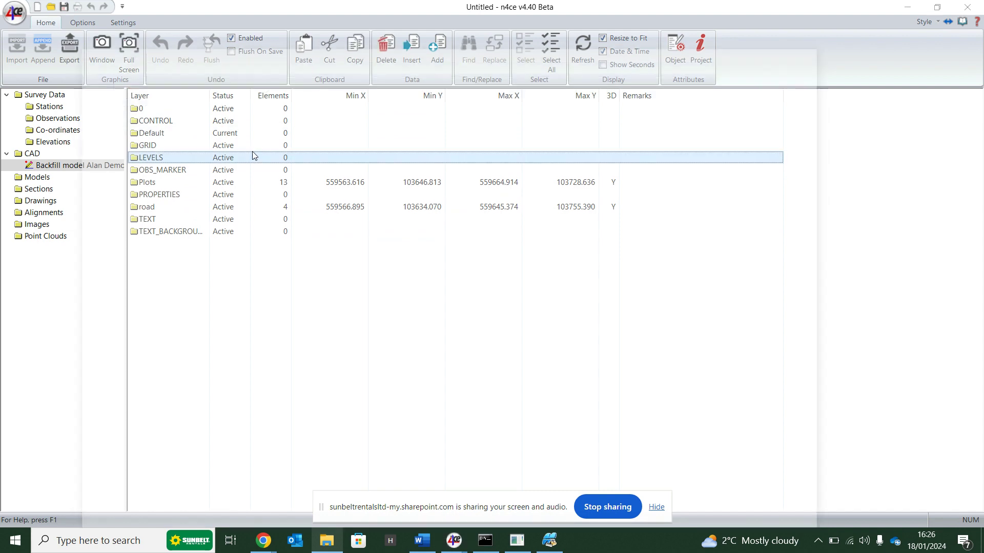
click(822, 56)
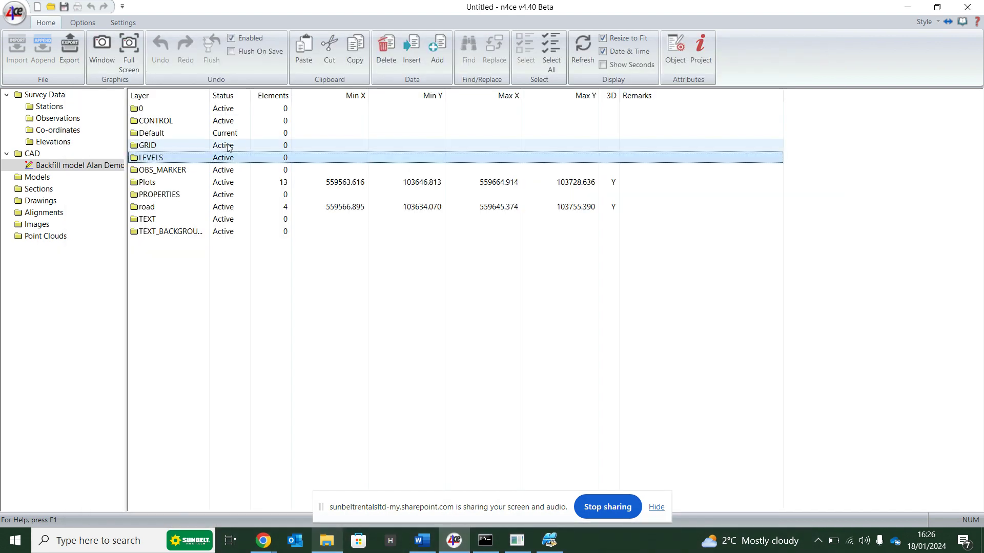
right_click(185, 158)
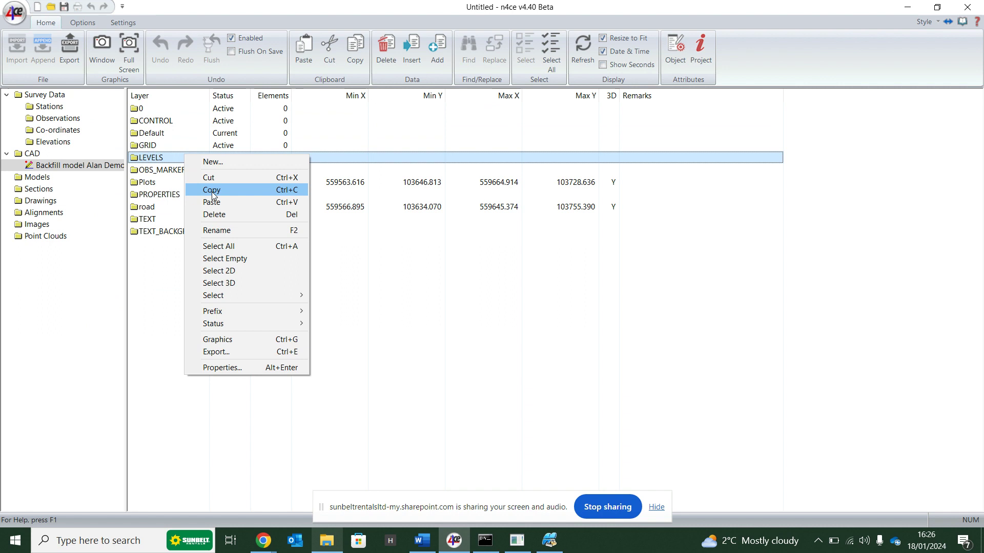
click(245, 258)
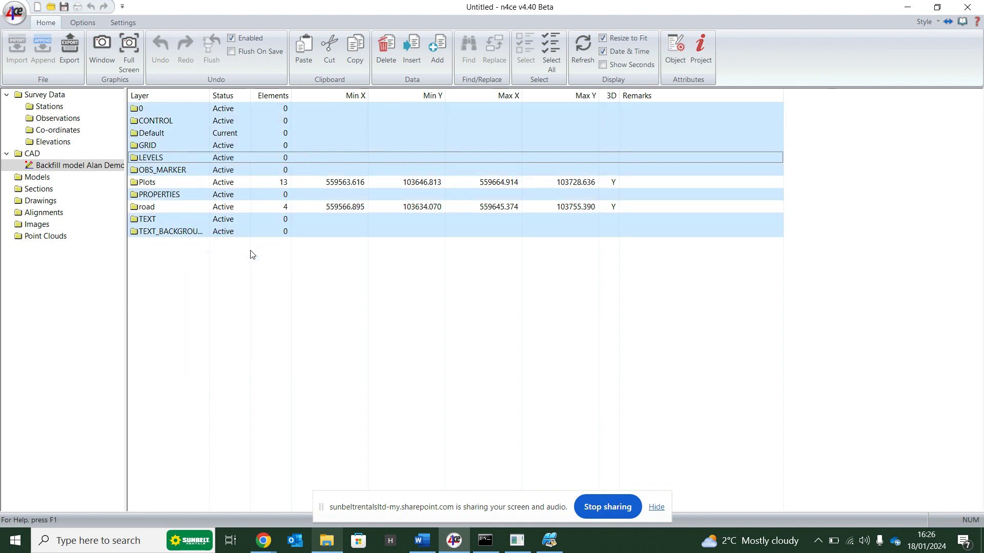
click(386, 62)
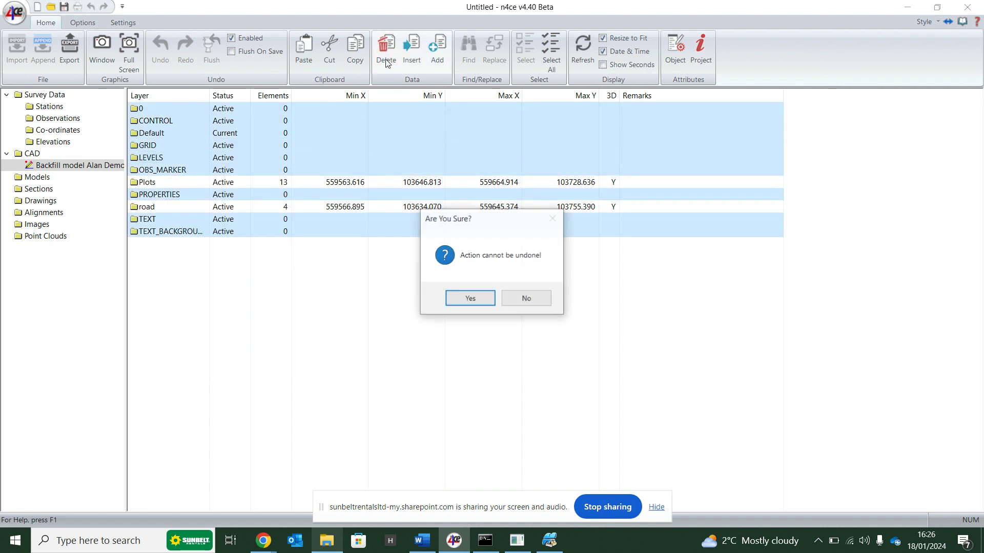
click(467, 299)
double_click(92, 165)
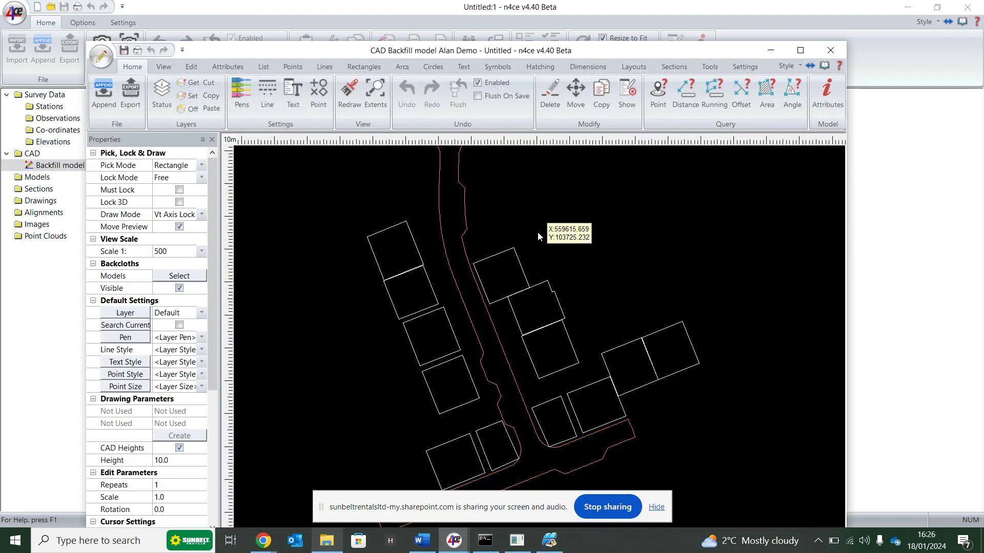
click(830, 51)
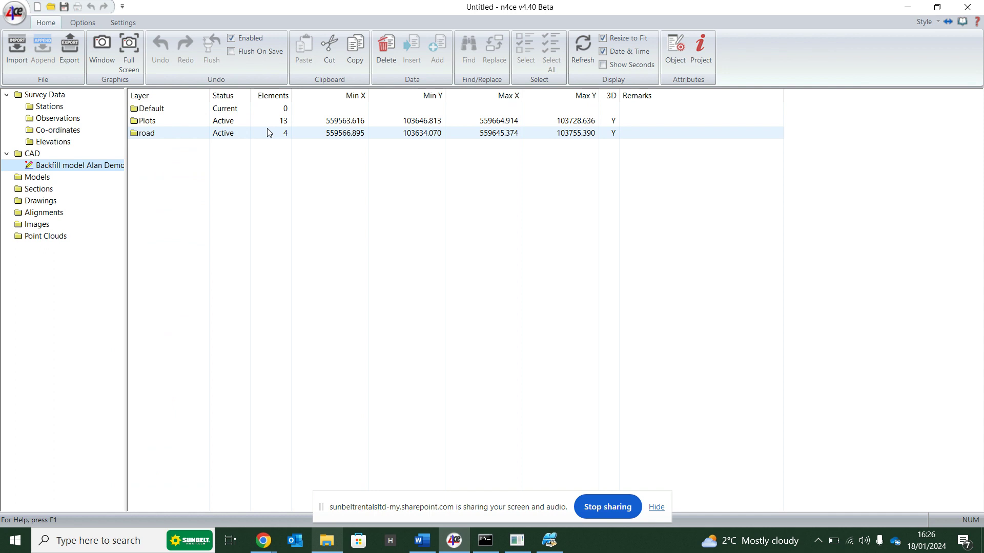
right_click(32, 154)
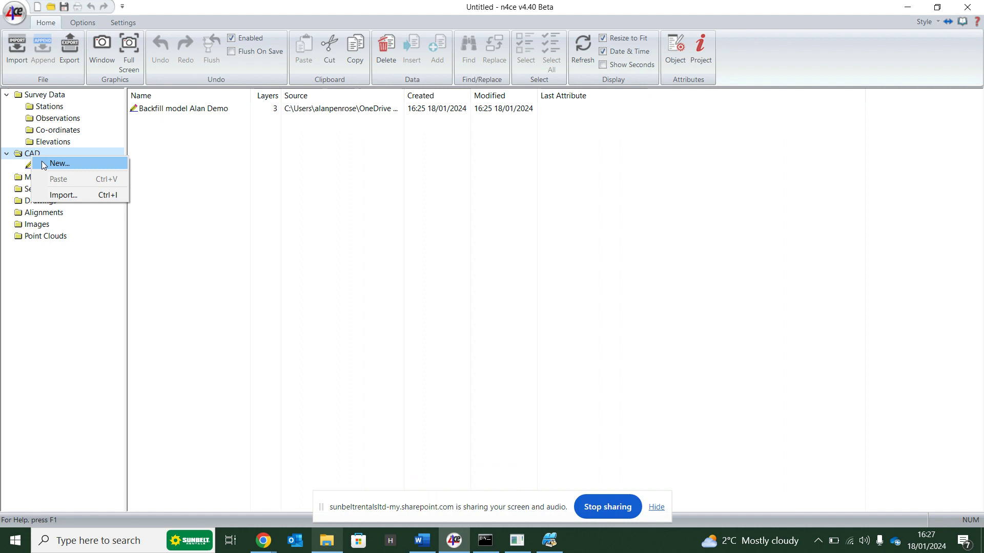
click(43, 164)
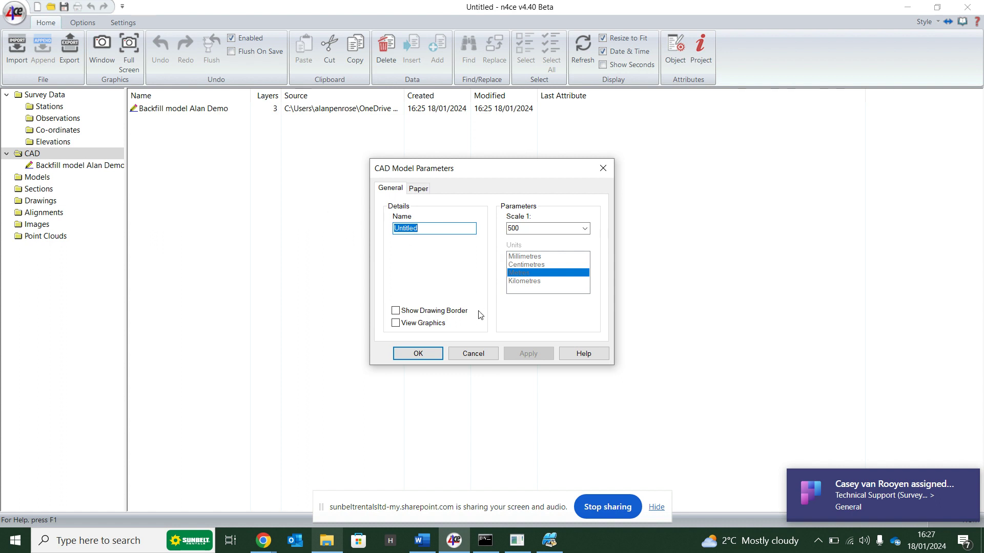
click(478, 353)
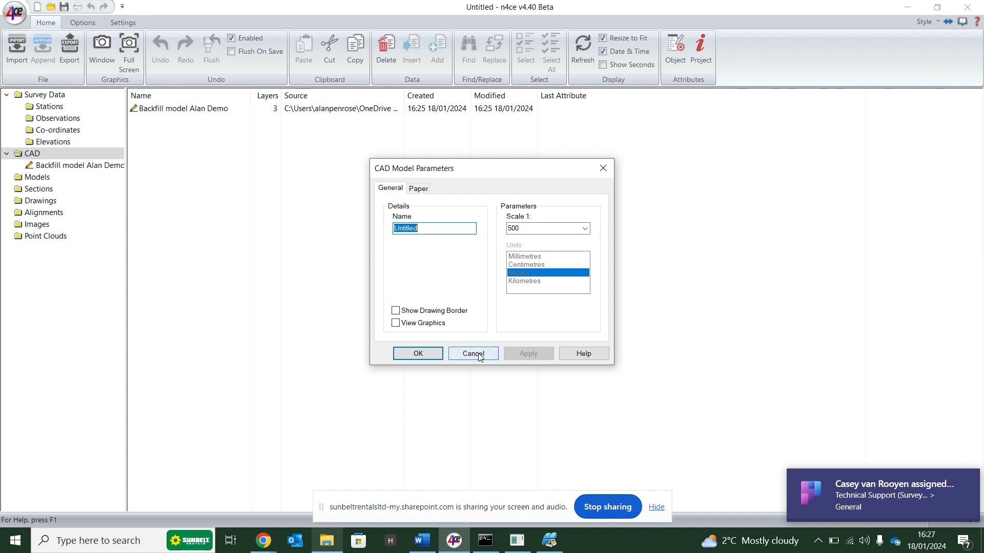
click(58, 166)
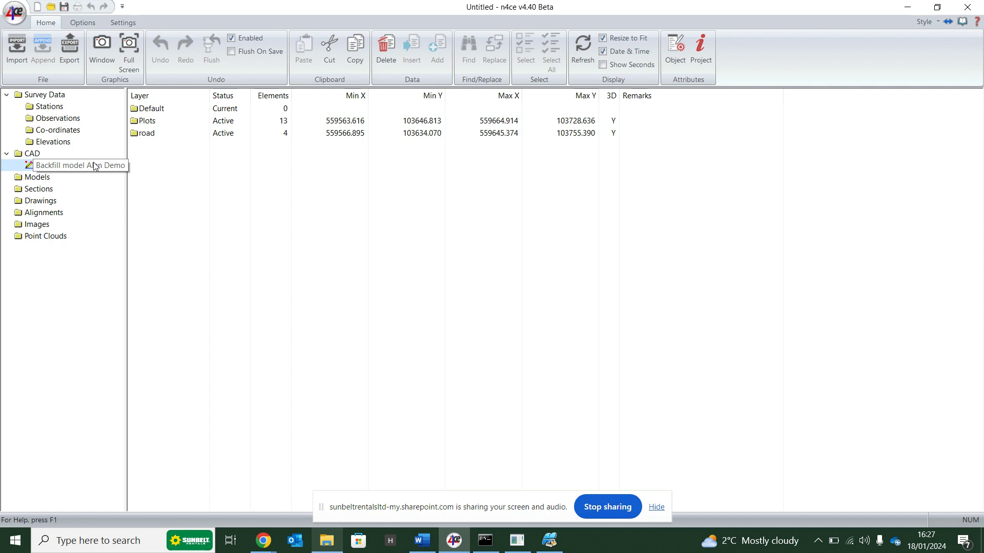
Create a backcloth model named 'Surface for machine control' from the Backfill drawing
right_click(28, 171)
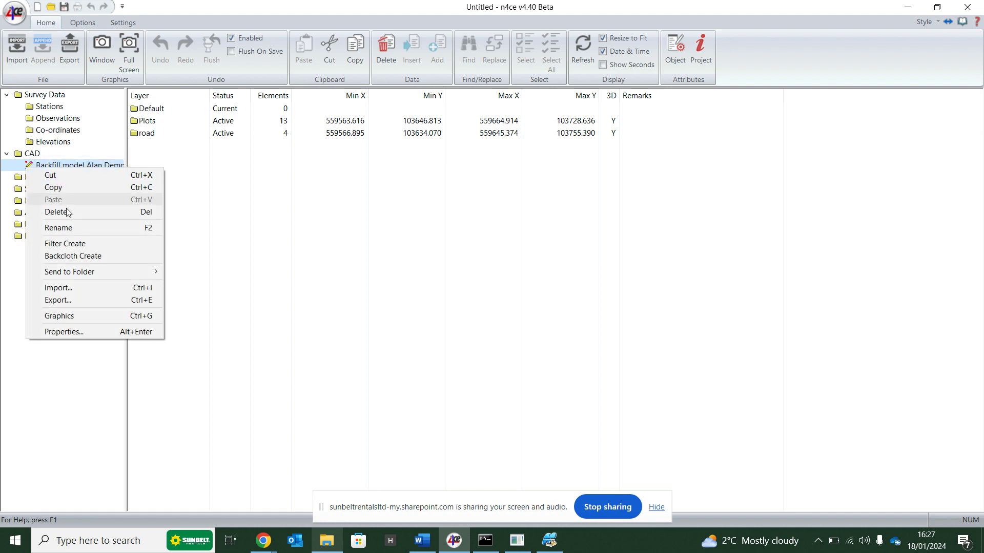
click(102, 255)
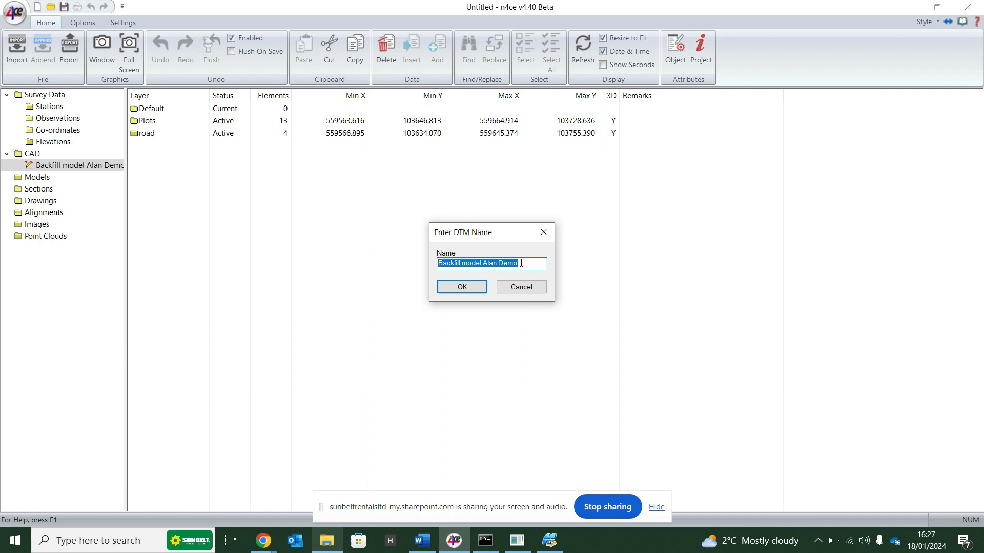
text(Surface )
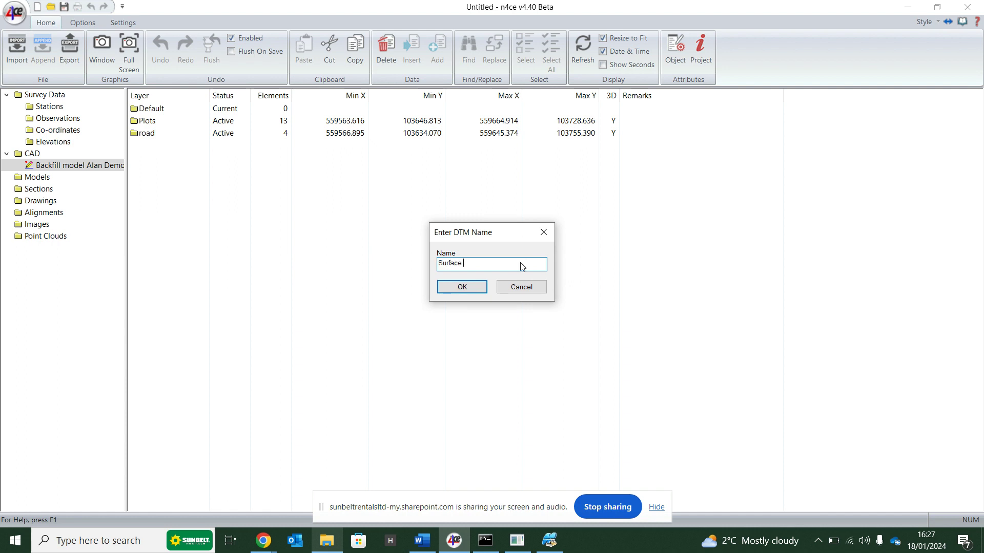
text(for machine control)
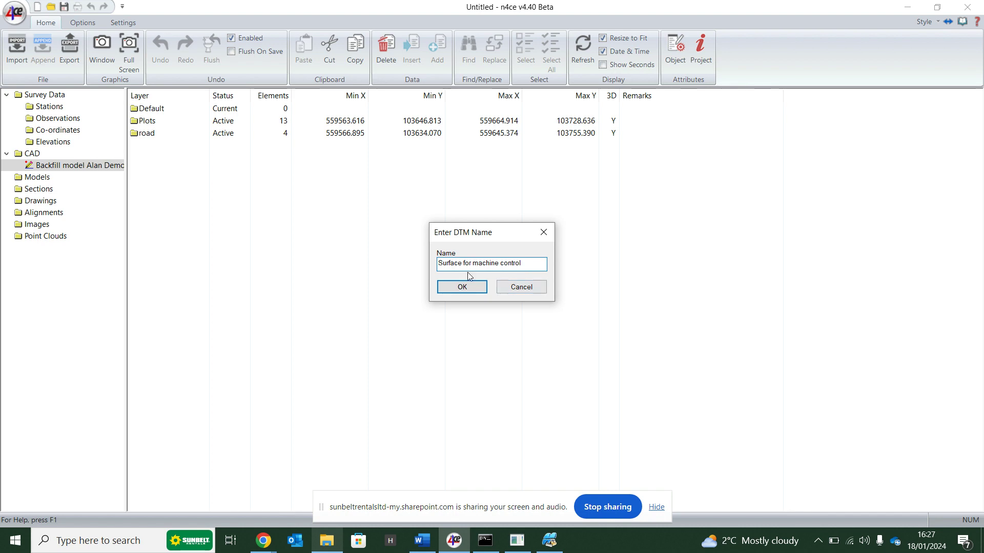
click(463, 287)
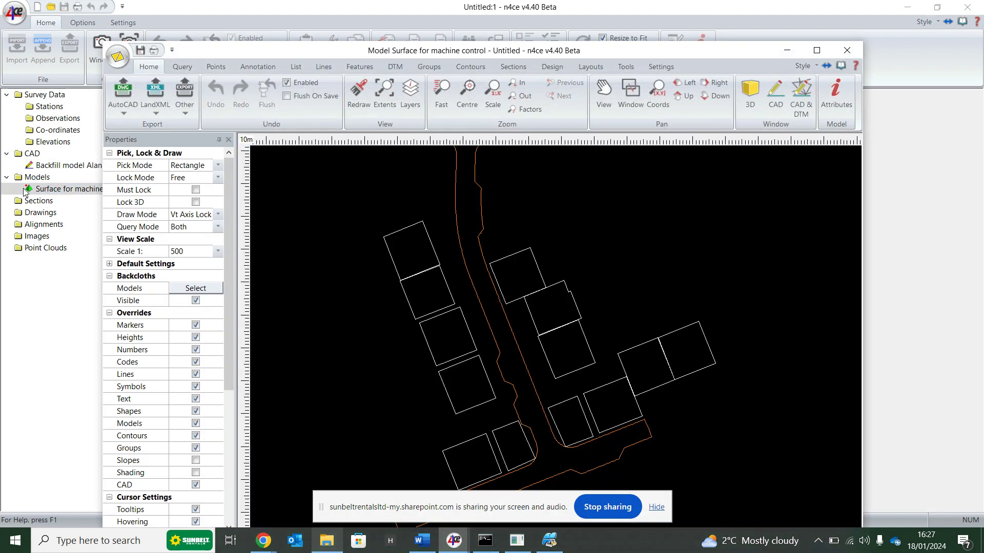
Close the duplicate window and show the Surface for machine control model maximised, zoomed out
click(66, 192)
click(68, 192)
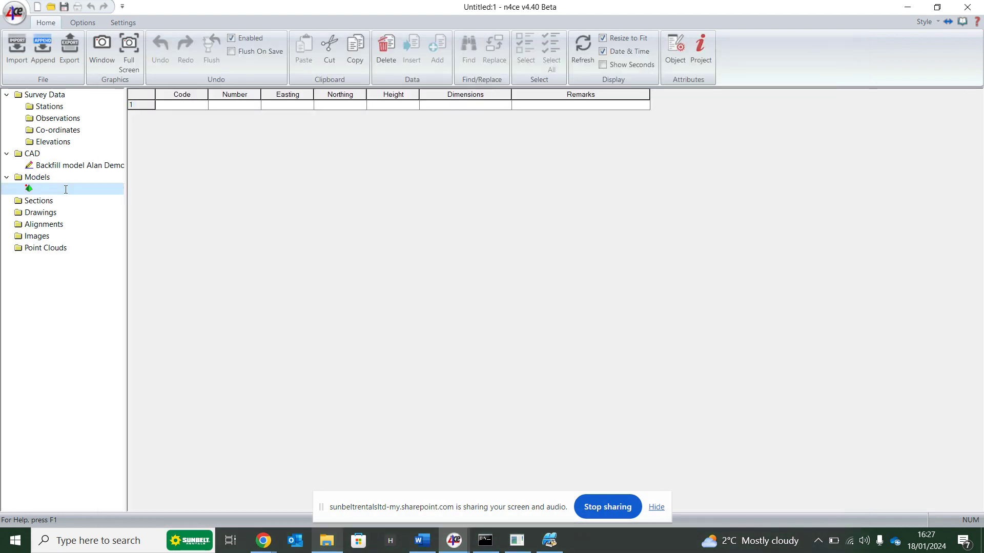
click(20, 195)
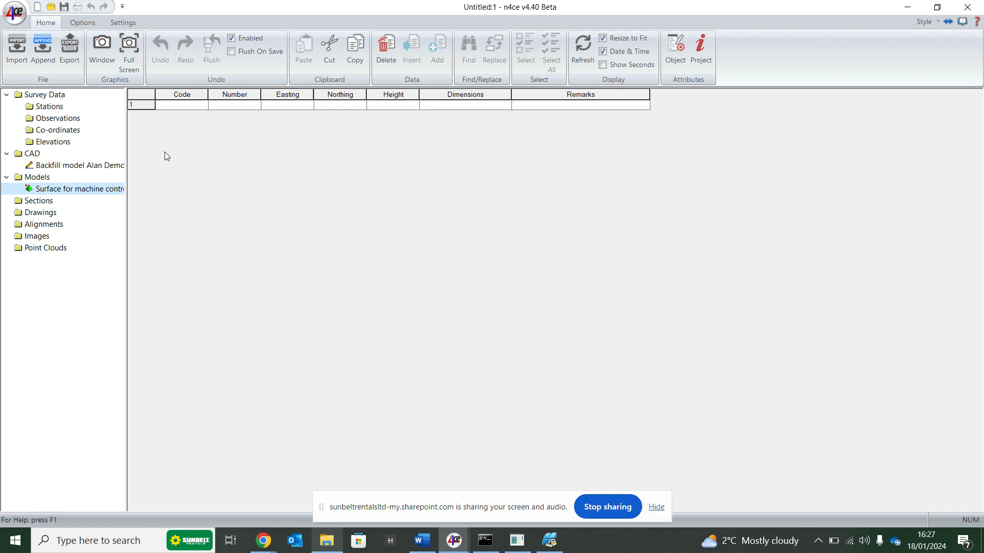
click(77, 190)
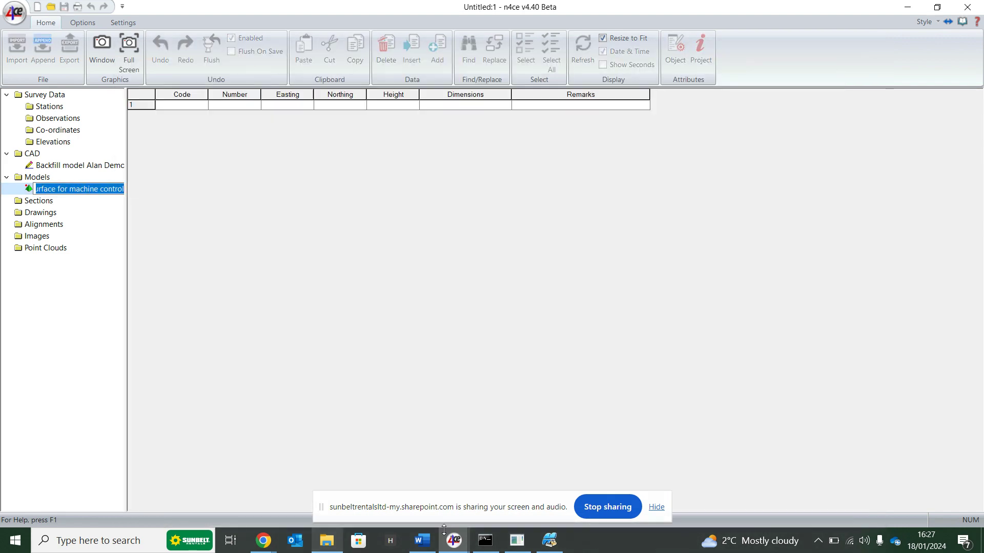
click(460, 545)
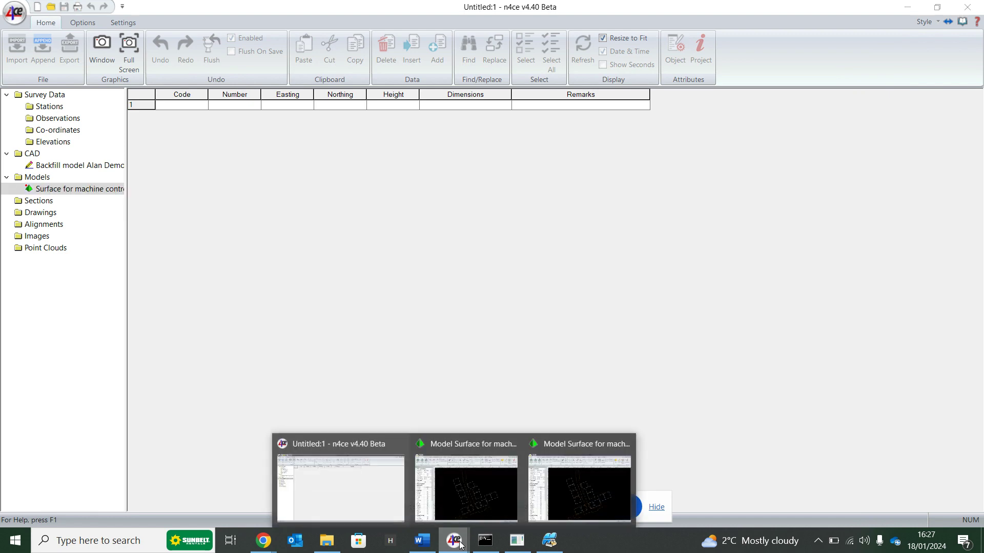
click(513, 443)
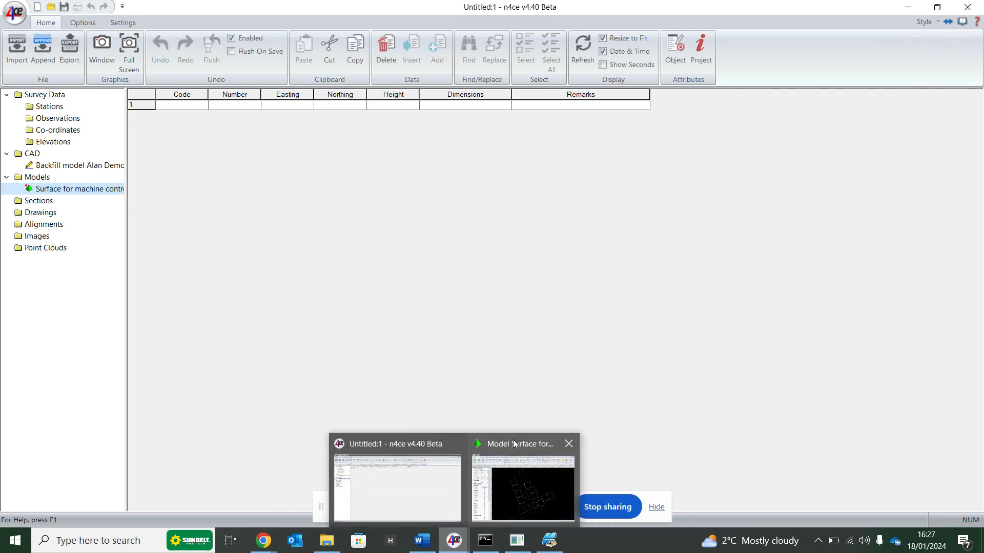
click(513, 440)
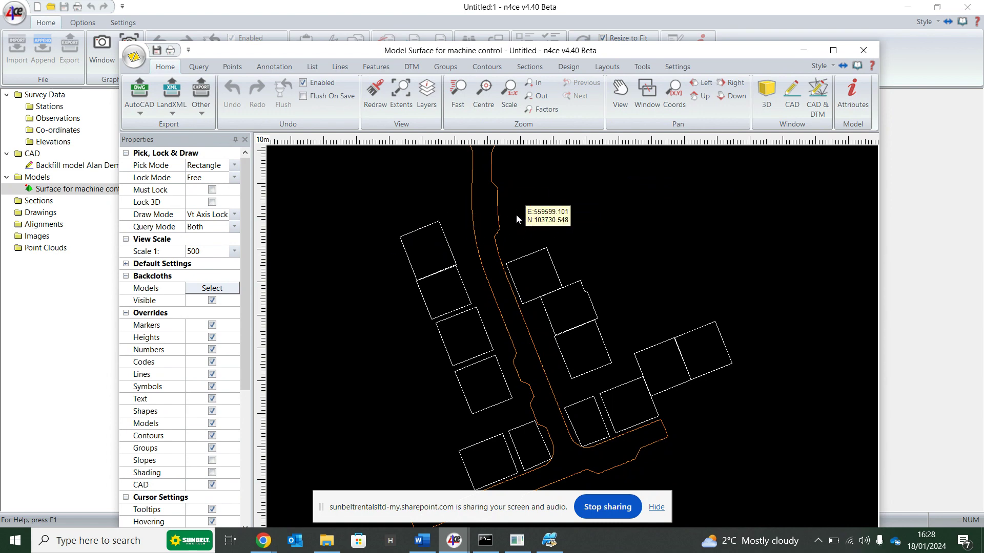
click(833, 51)
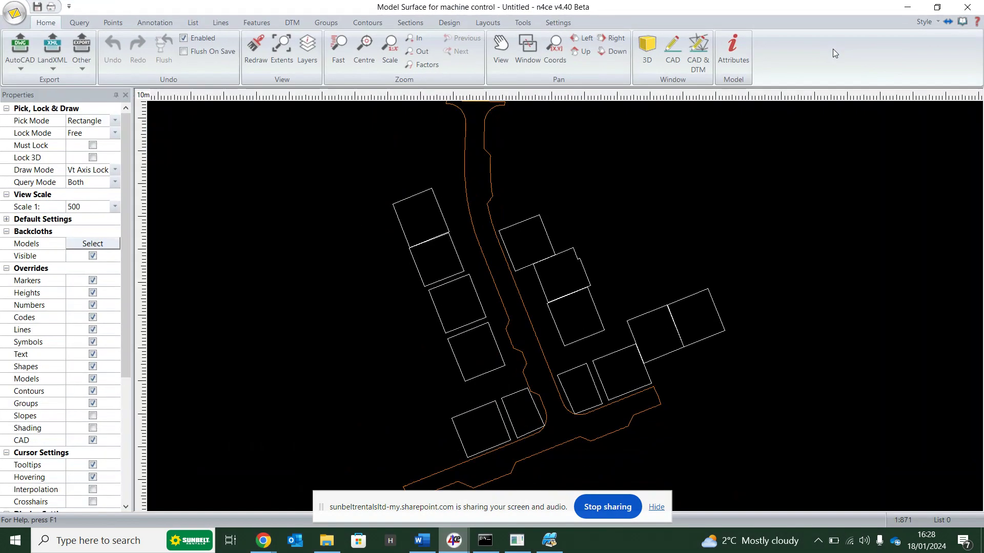
scroll(673, 189, down, 1)
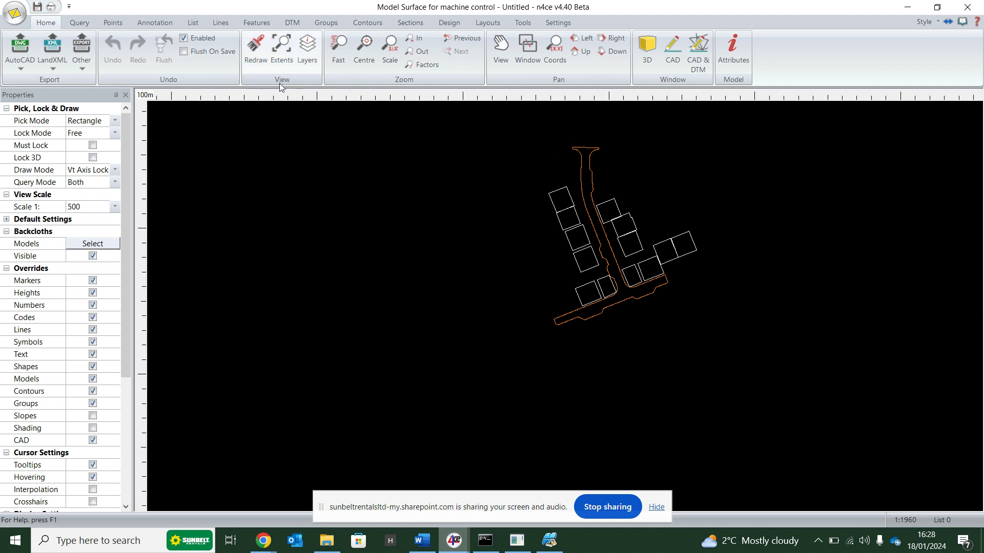
click(118, 26)
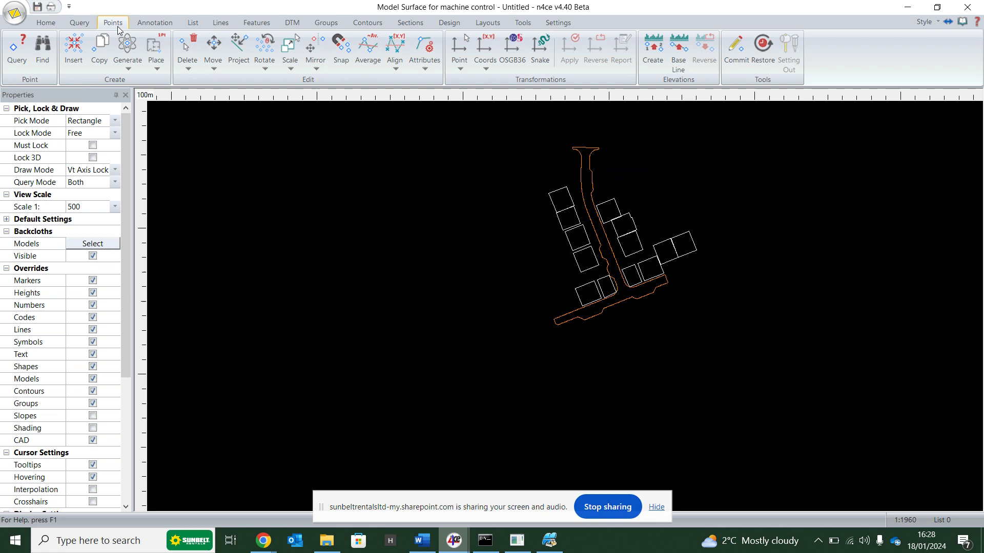
click(130, 69)
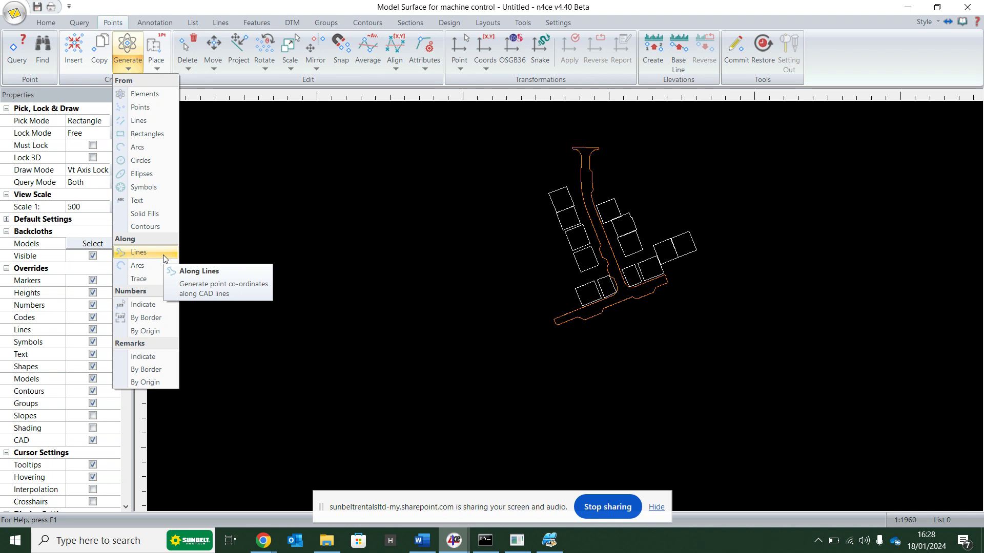
click(233, 248)
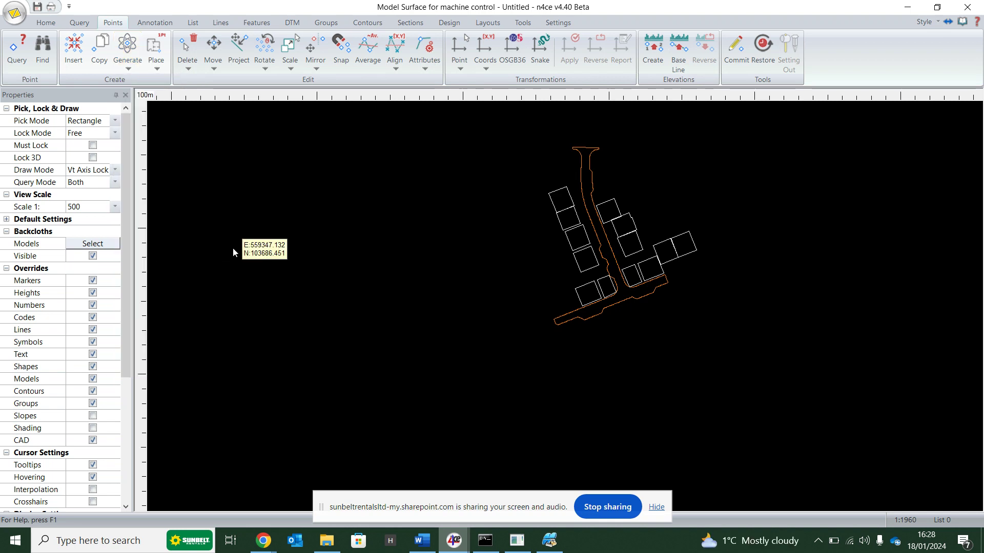
click(35, 21)
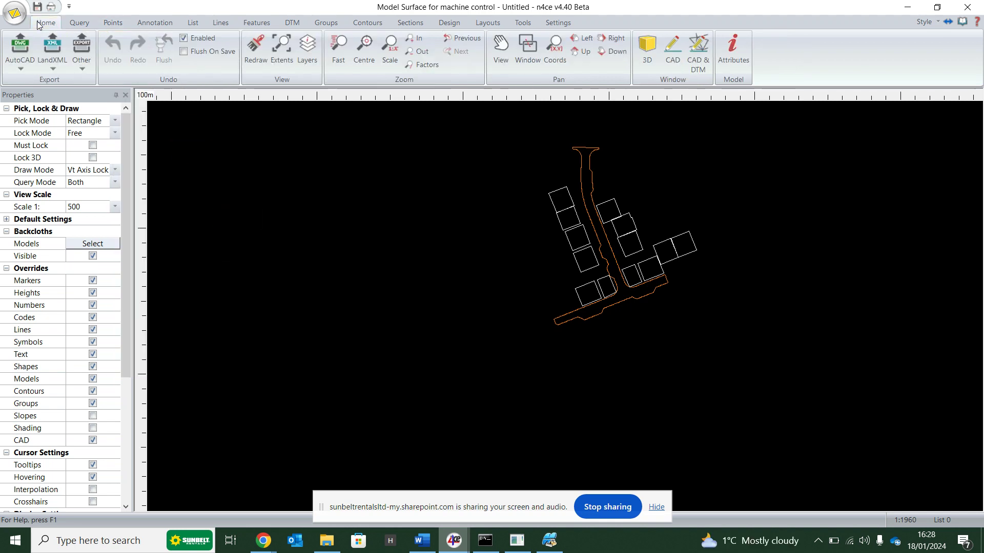
click(647, 50)
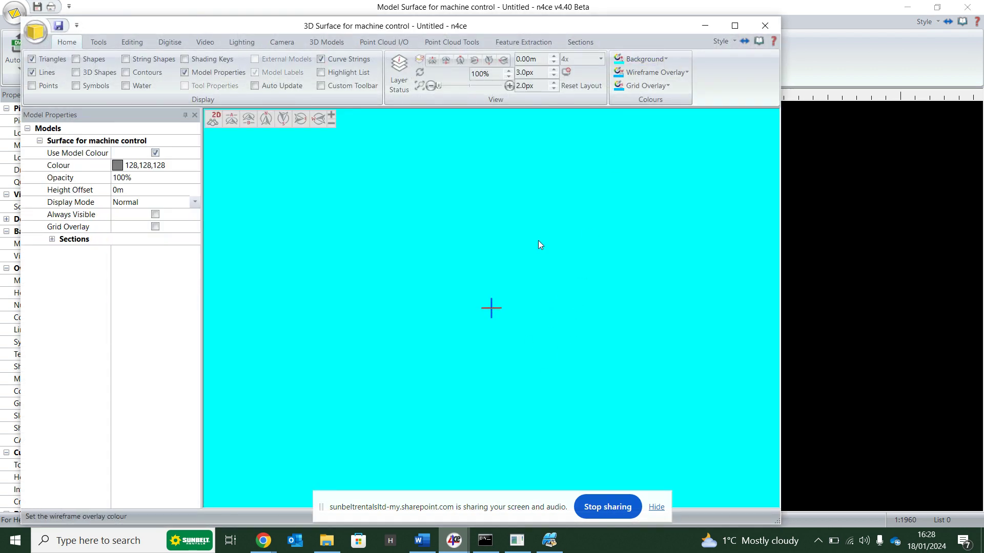
drag(538, 244, 630, 260)
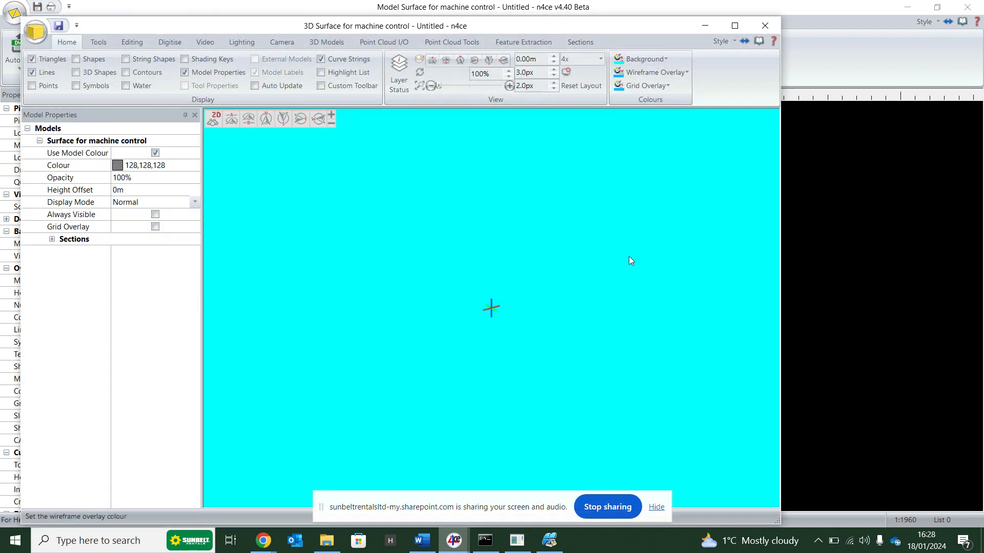
click(765, 26)
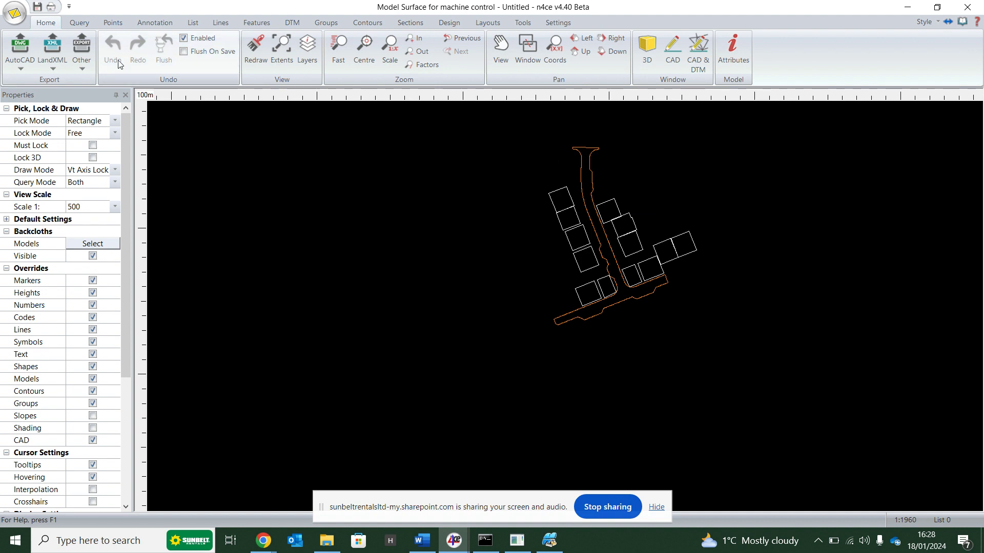
Set Generate Points Along CAD Lines to point code SL with a 2.000 chainage interval
click(114, 23)
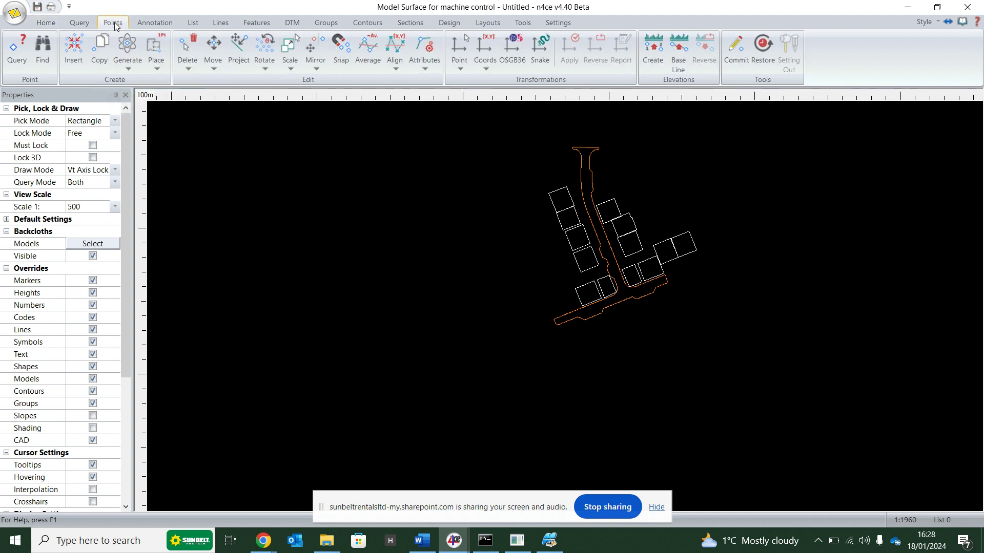
click(127, 66)
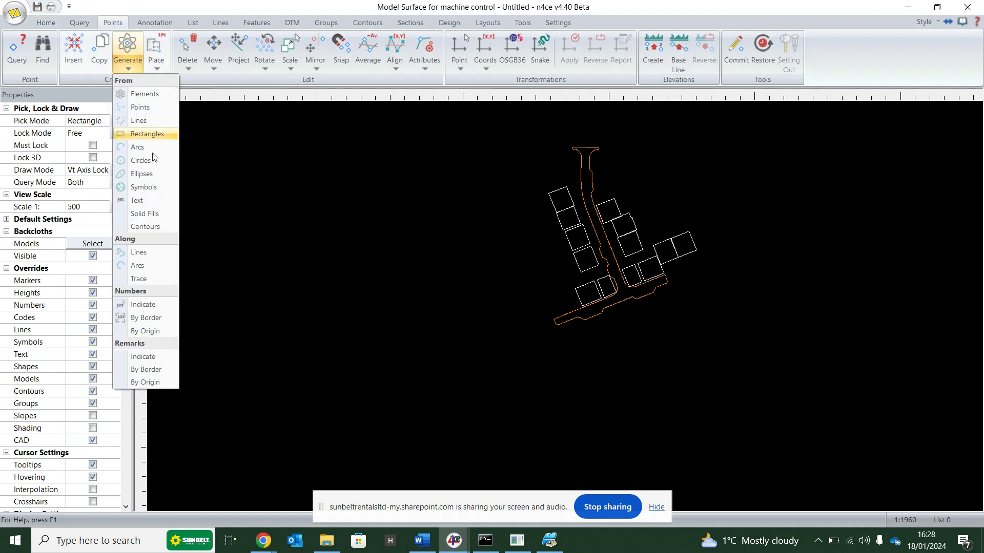
click(158, 251)
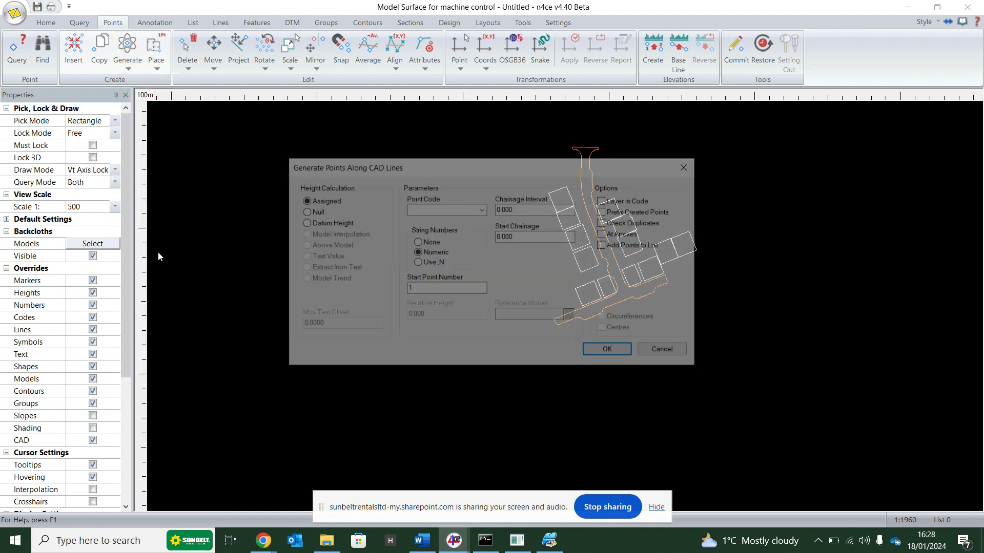
click(418, 210)
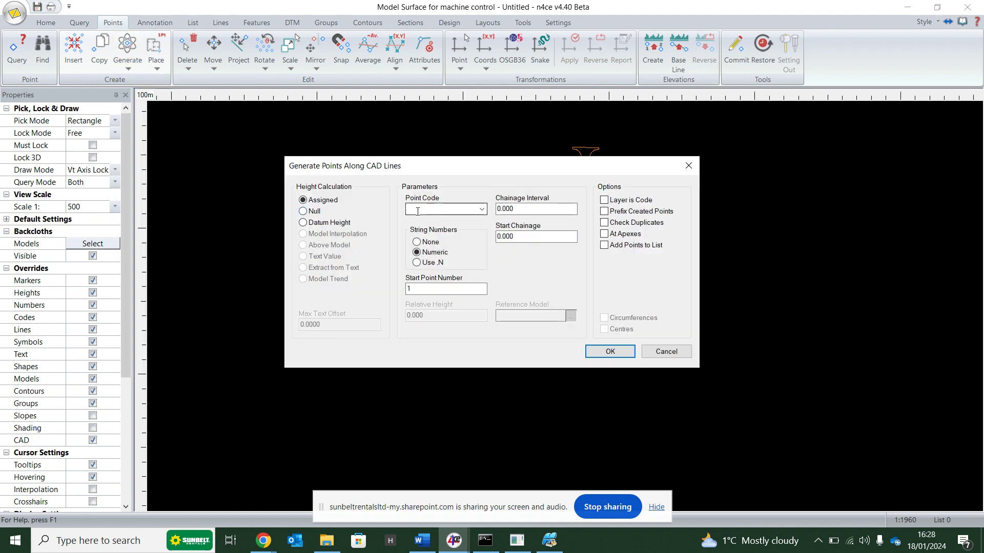
text(SL)
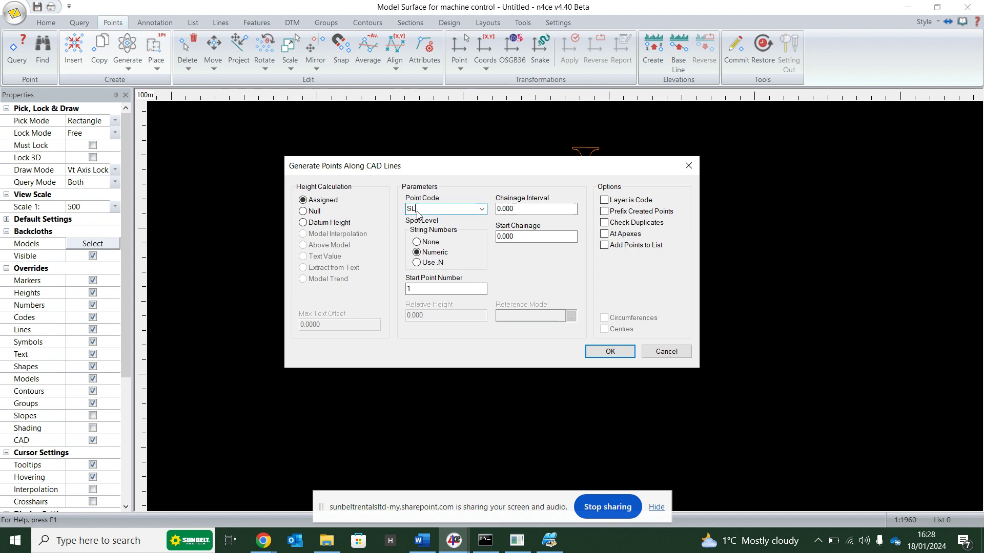
click(512, 207)
click(500, 209)
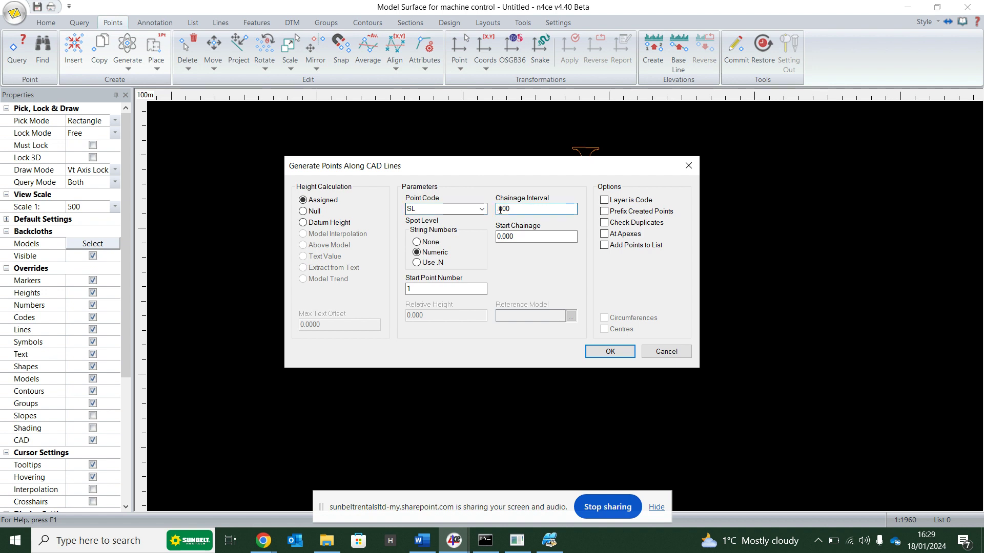
text(2)
click(596, 350)
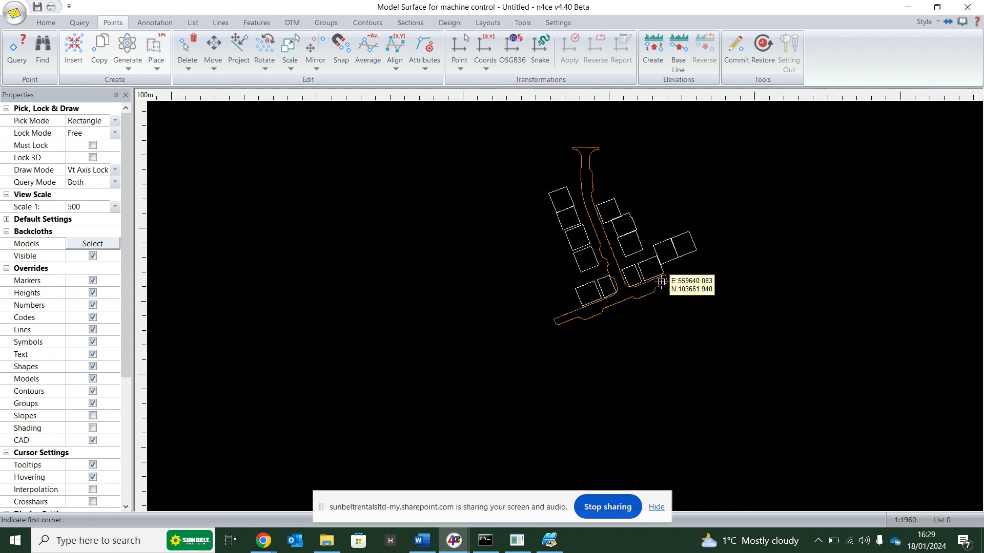
Generate SL points along all site lines by enclosing the whole site in a pick rectangle
click(484, 133)
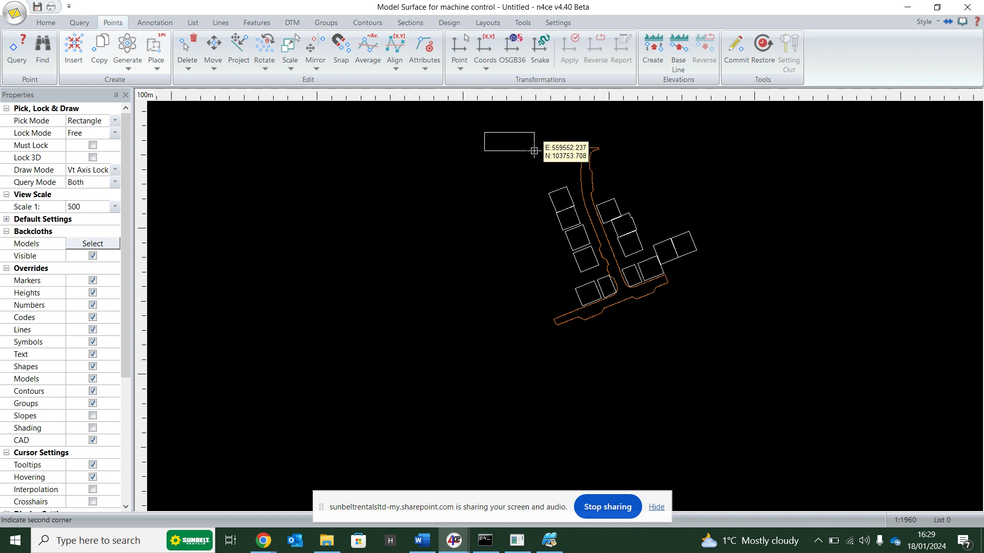
click(722, 343)
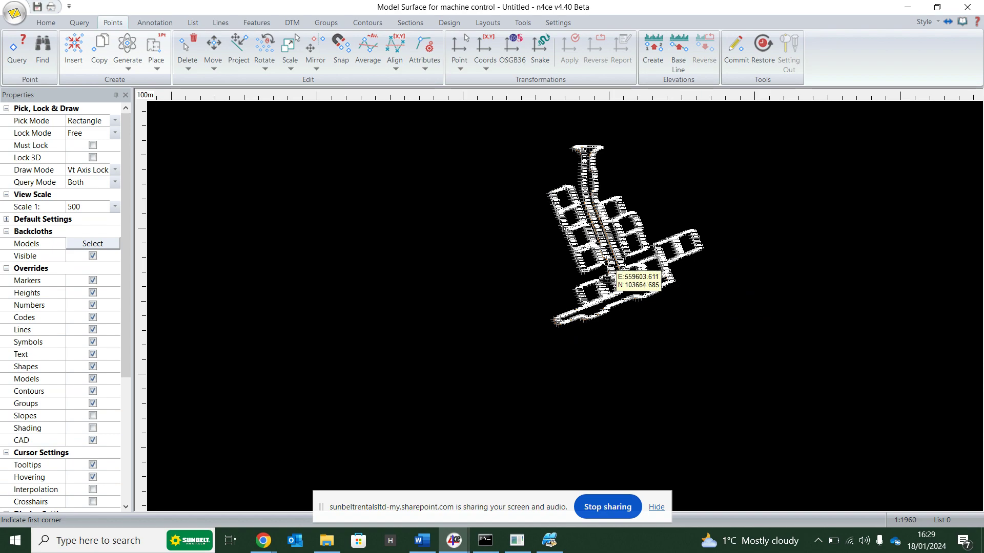
scroll(603, 284, up, 2)
scroll(603, 285, up, 6)
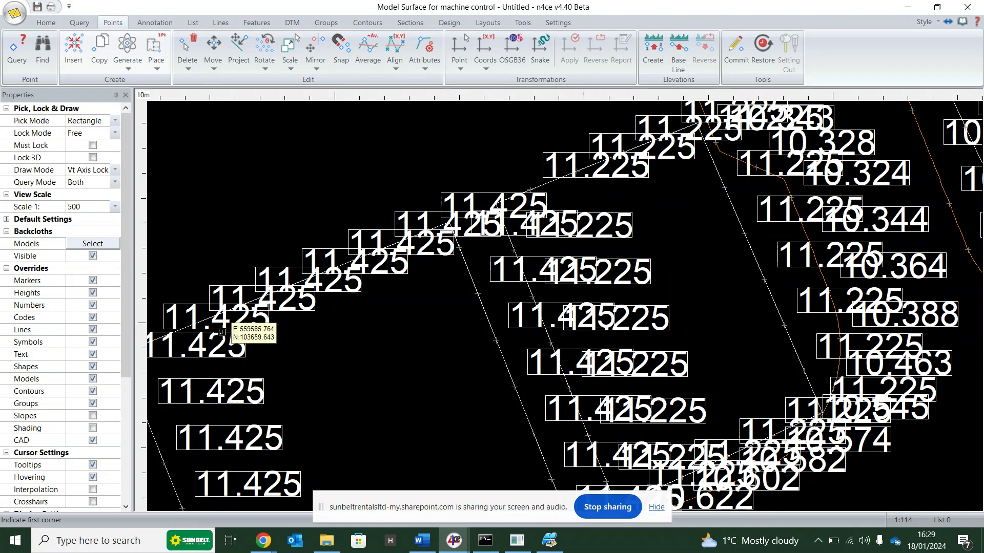
Turn off the Text override in Properties to hide feature text
click(93, 354)
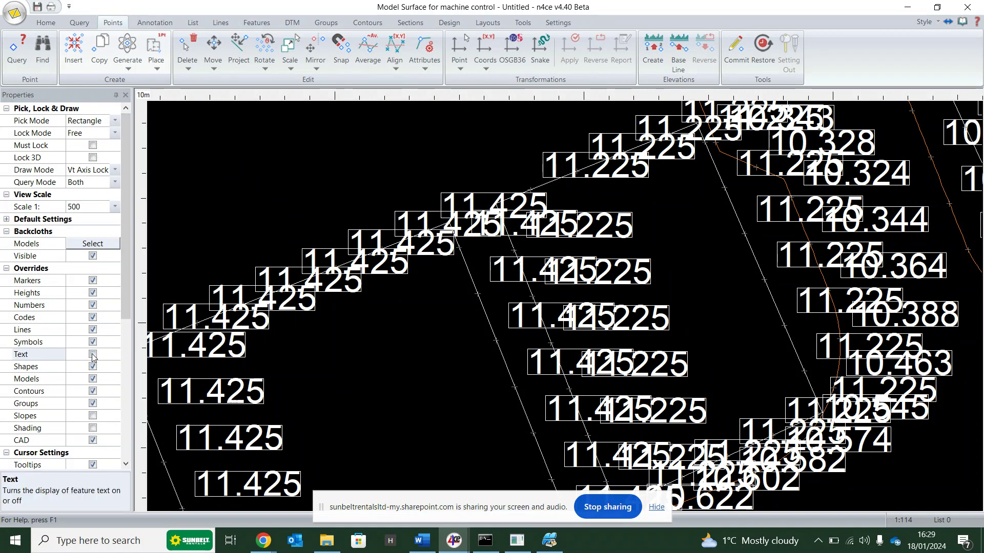
scroll(117, 360, down, 2)
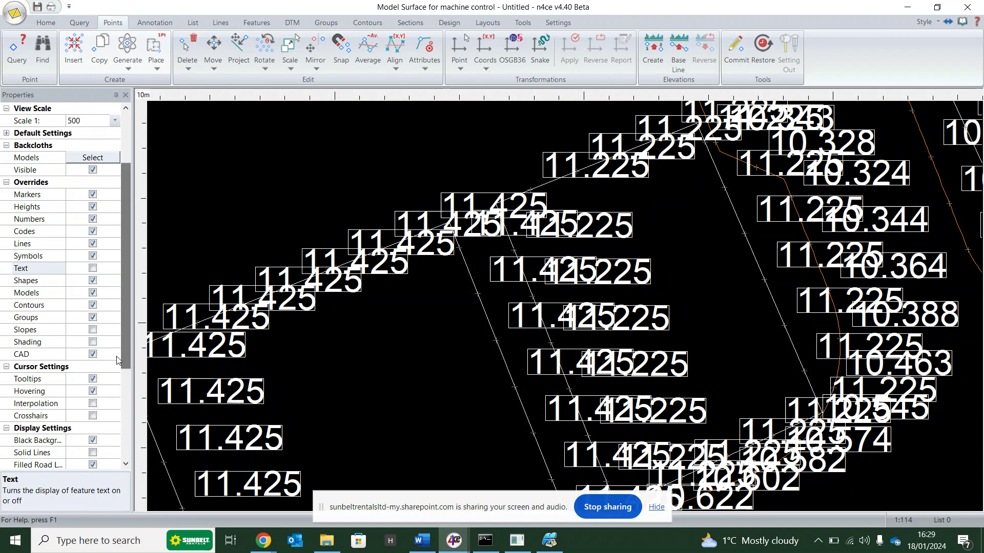
click(97, 358)
scroll(452, 291, down, 1)
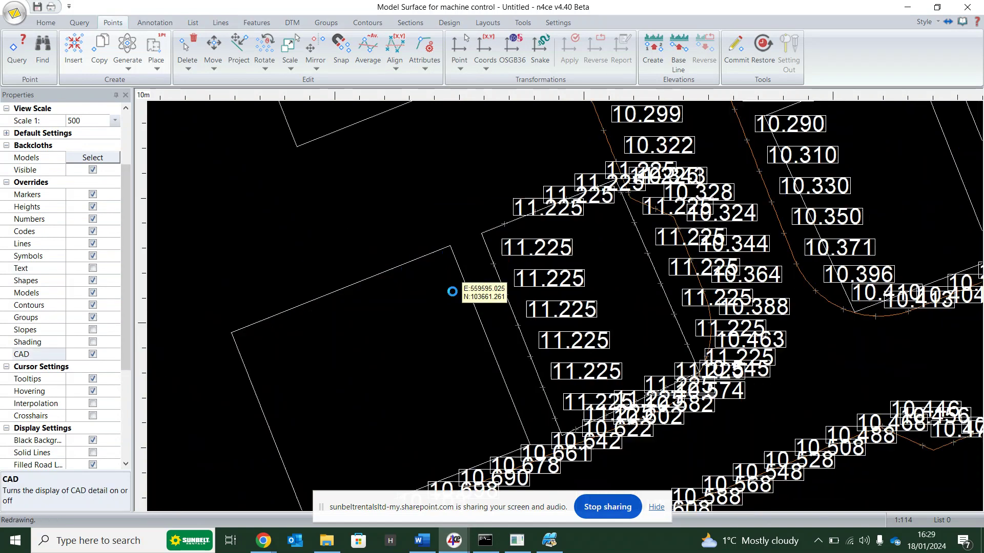
scroll(452, 292, down, 4)
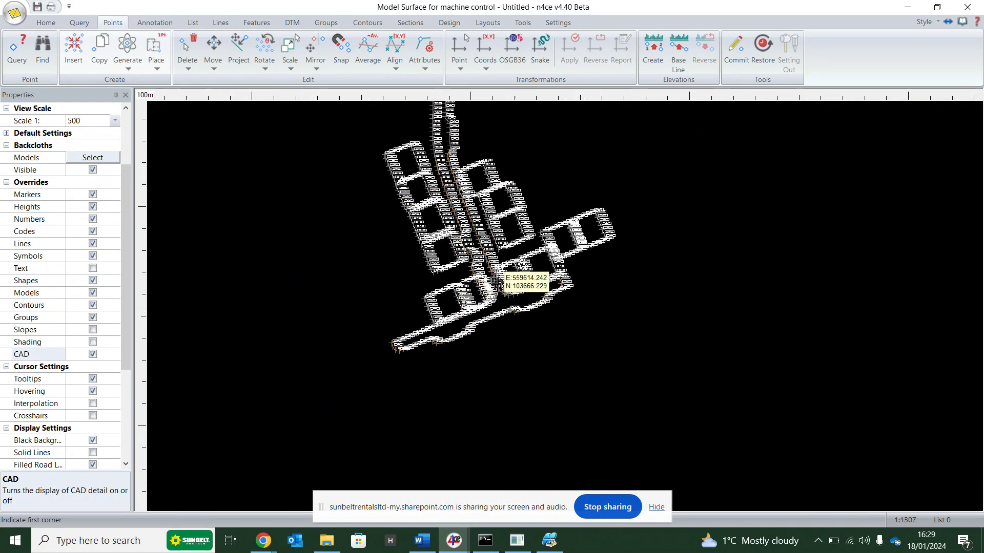
scroll(494, 280, down, 2)
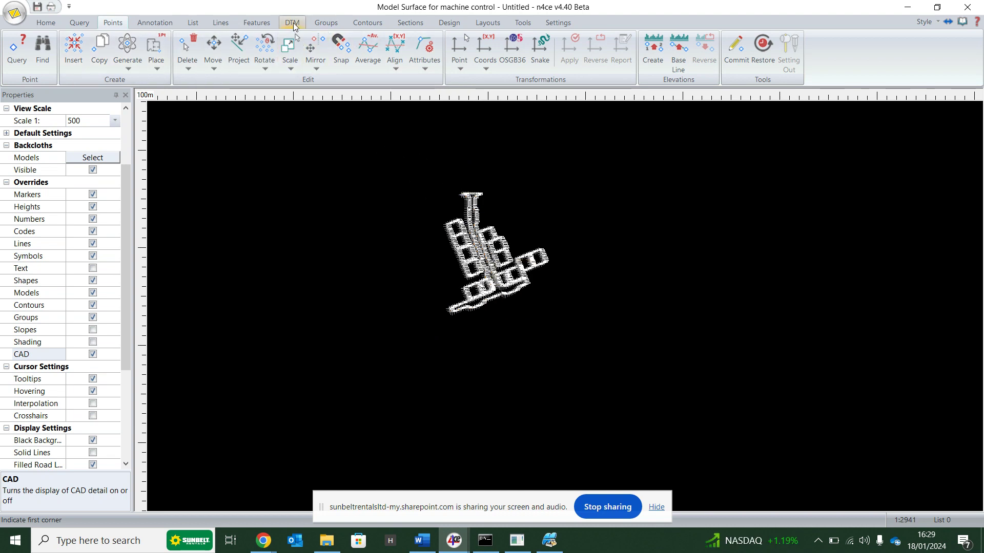
Build a Normal (DTM Constrained) surface from the points and switch off point height display
click(292, 23)
click(74, 53)
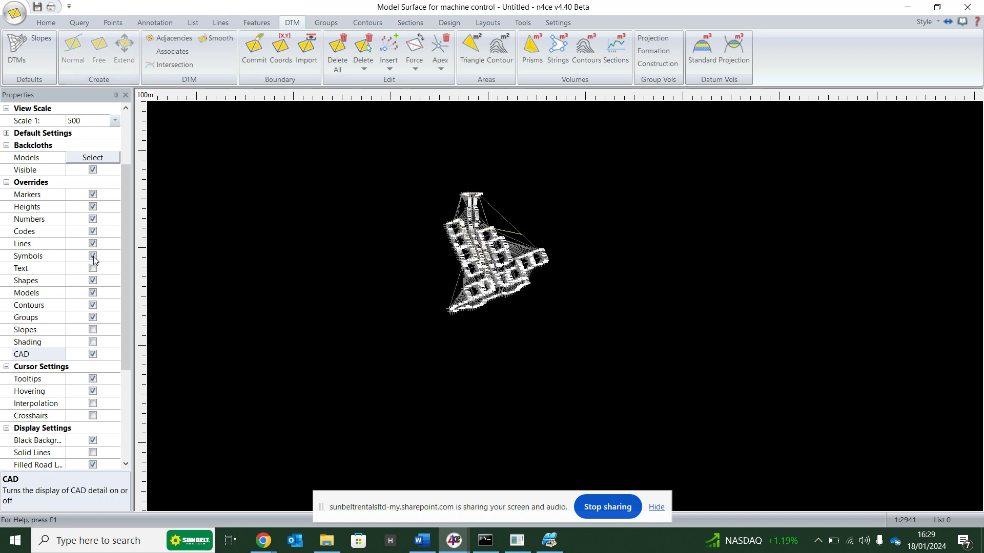
click(93, 206)
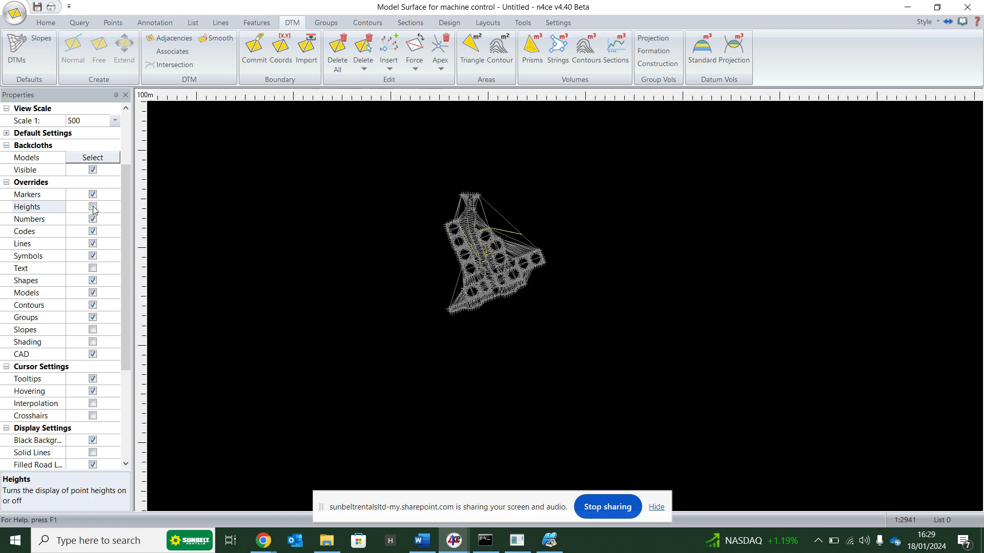
scroll(485, 236, up, 5)
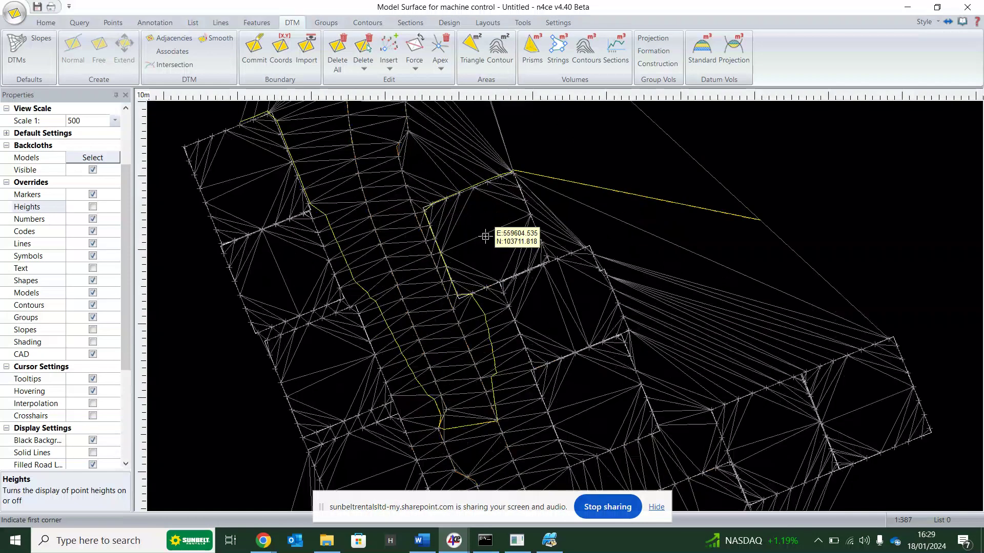
scroll(485, 237, down, 3)
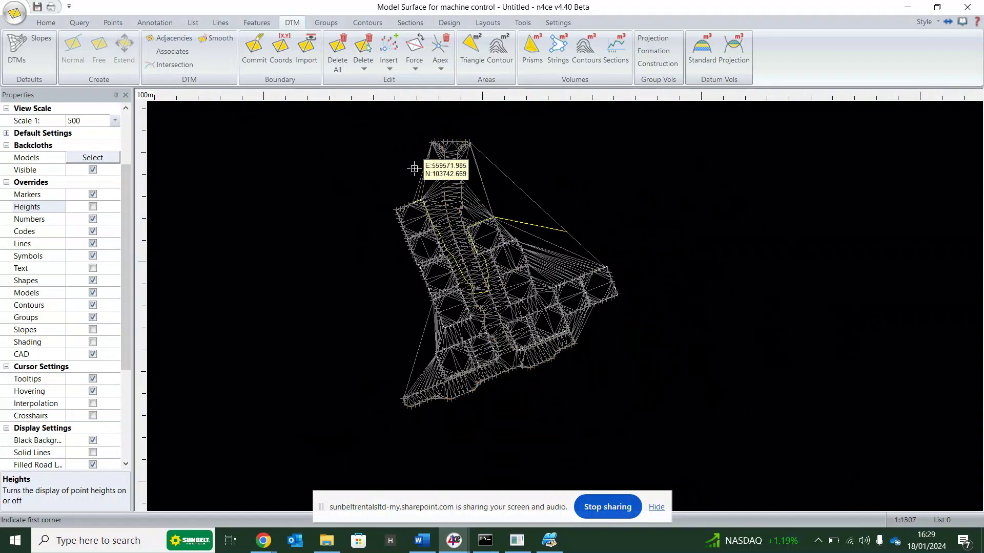
scroll(413, 169, up, 3)
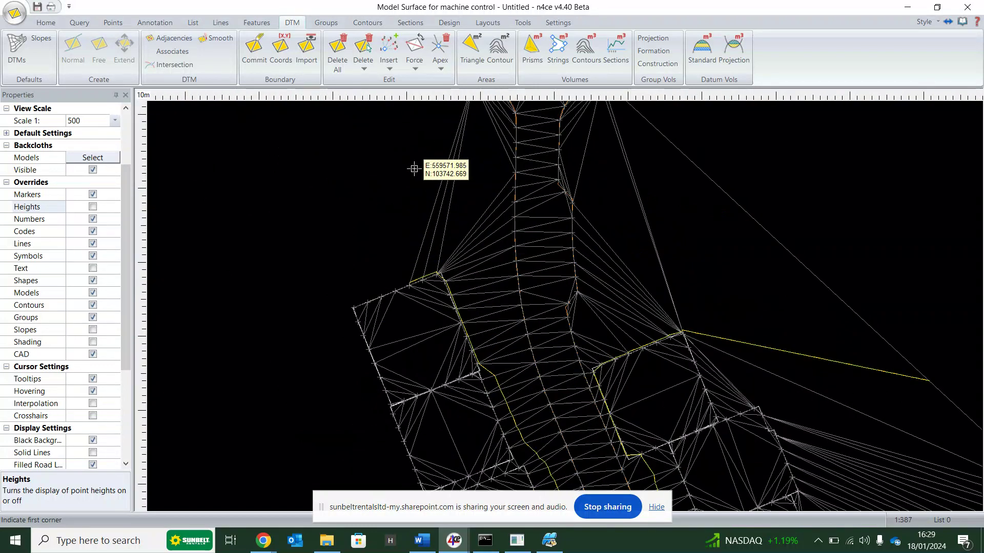
scroll(452, 189, down, 3)
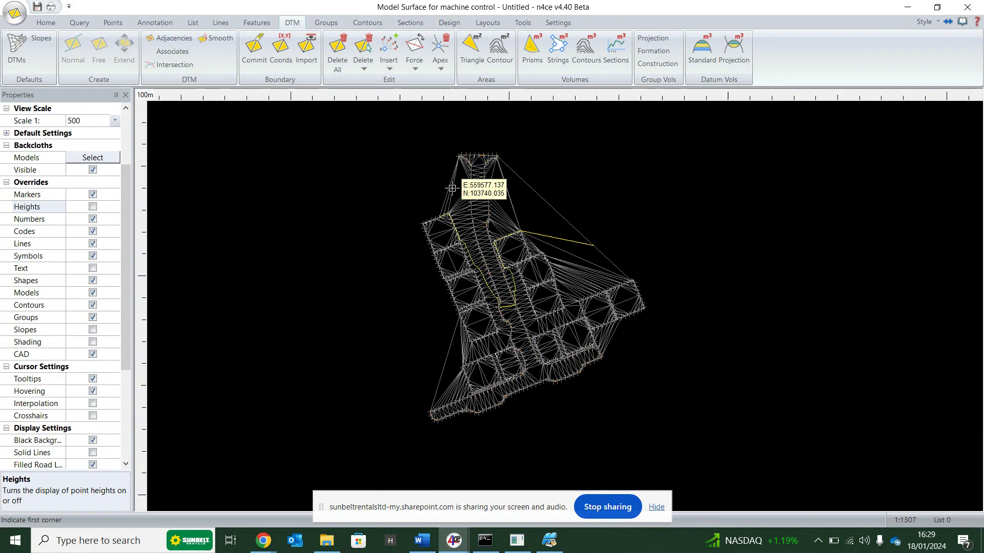
scroll(408, 385, up, 3)
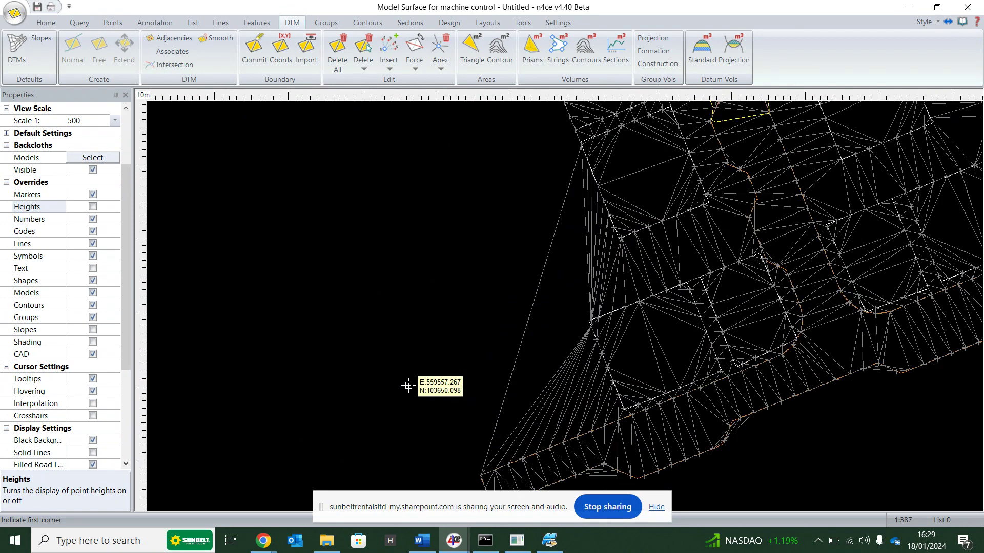
scroll(408, 385, down, 3)
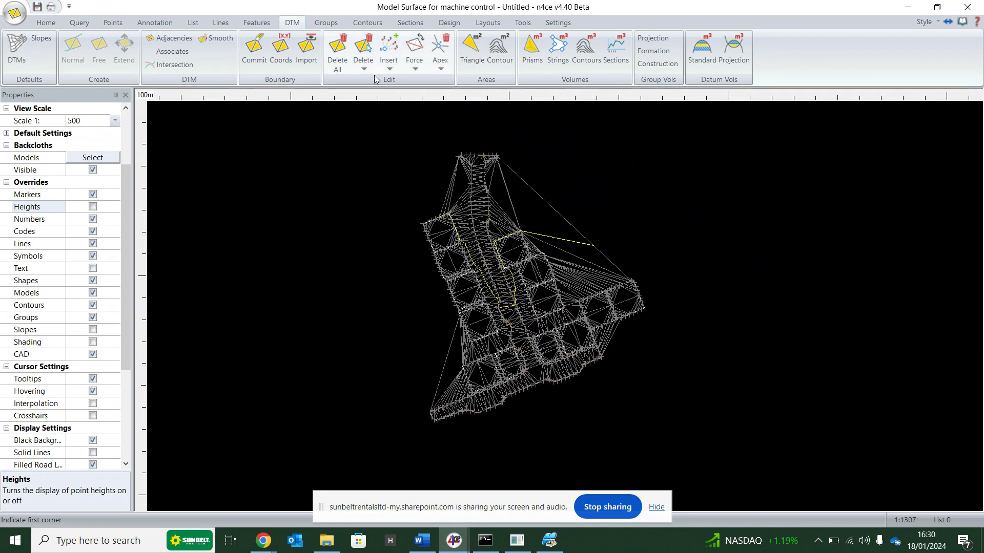
Delete long triangles along the lower-left and right edges of the DTM with strike lines
click(367, 69)
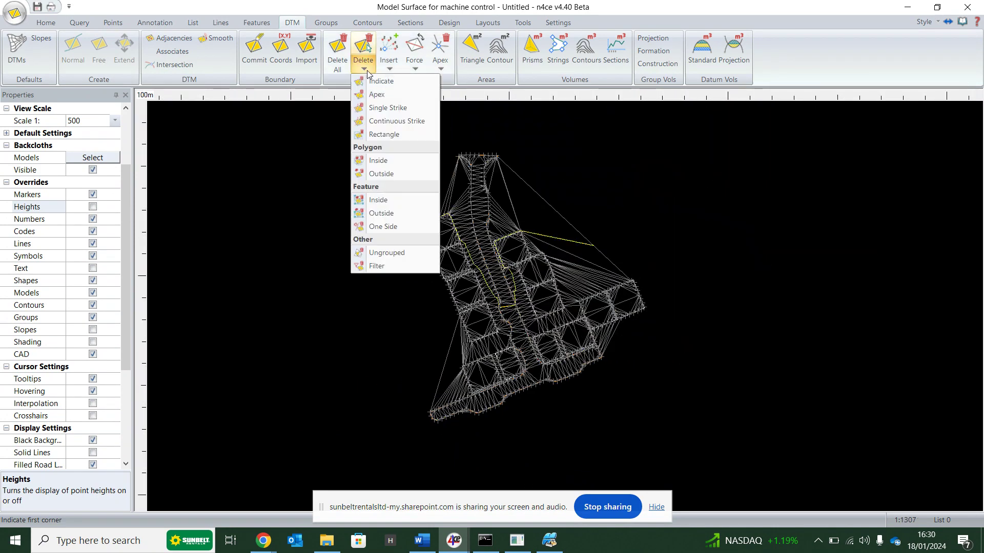
click(407, 109)
click(414, 370)
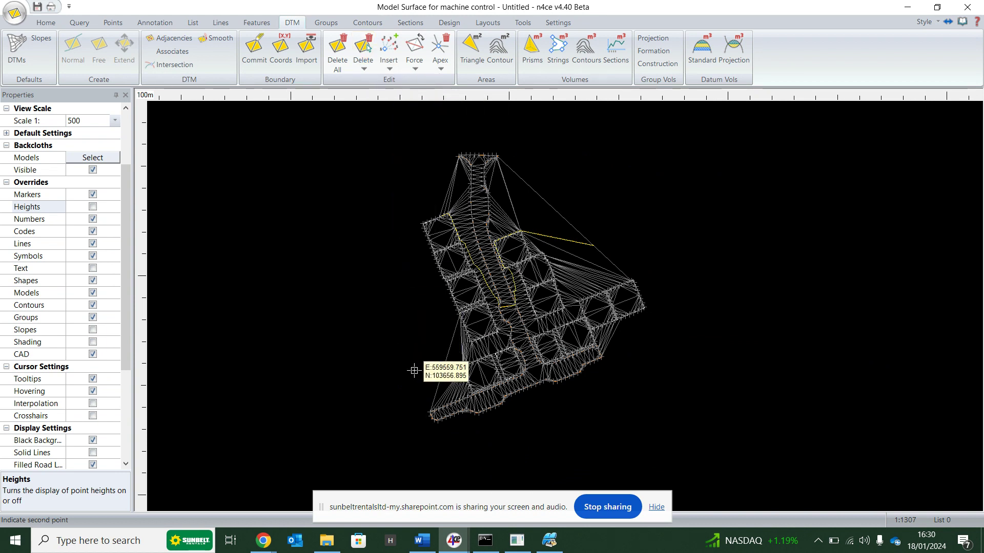
click(470, 393)
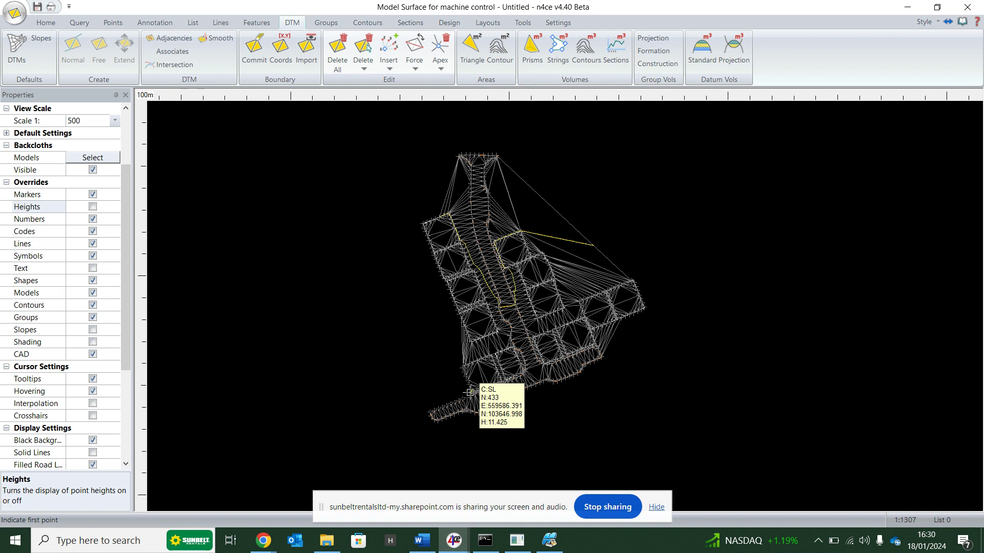
click(647, 352)
click(596, 334)
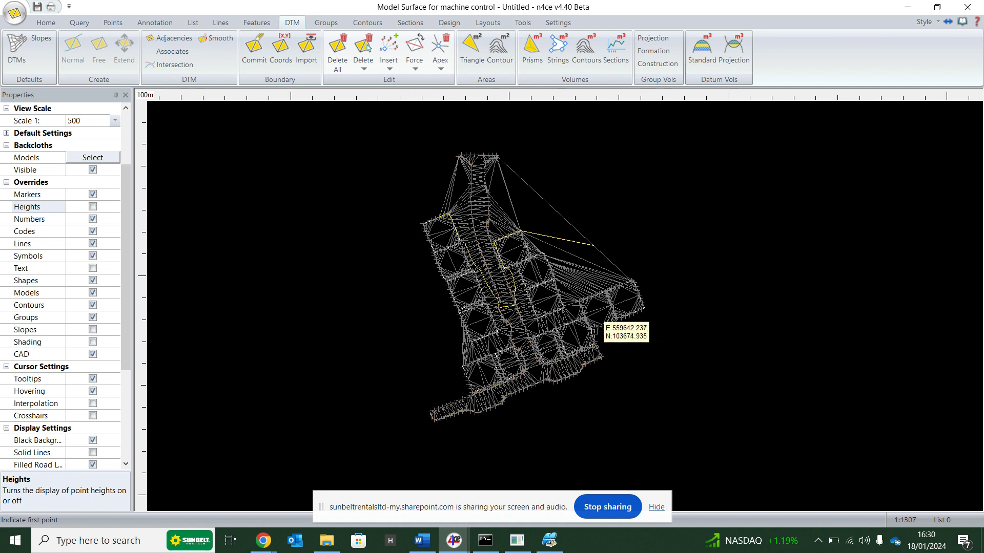
Strike out the remaining long triangles on the upper right and at the mesh's top neck
click(592, 200)
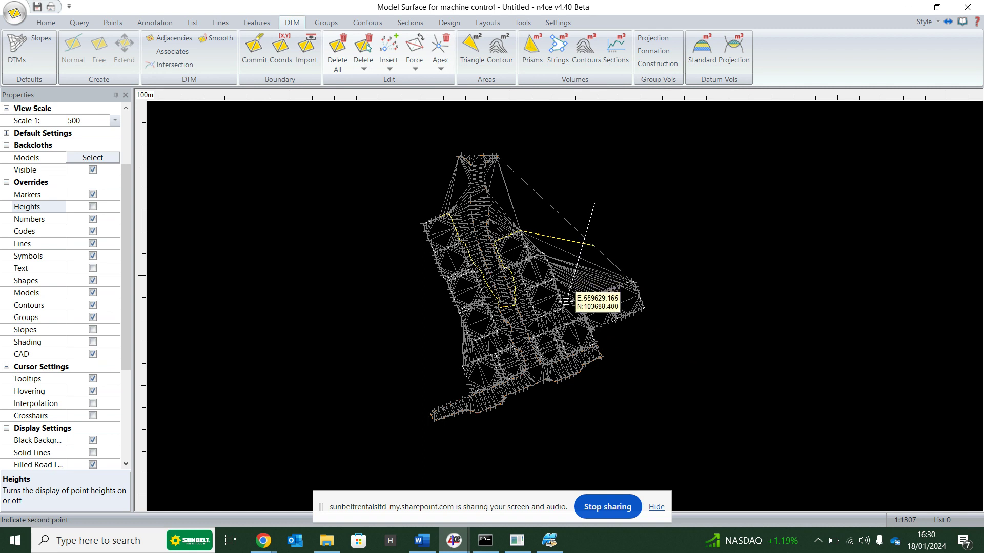
click(566, 302)
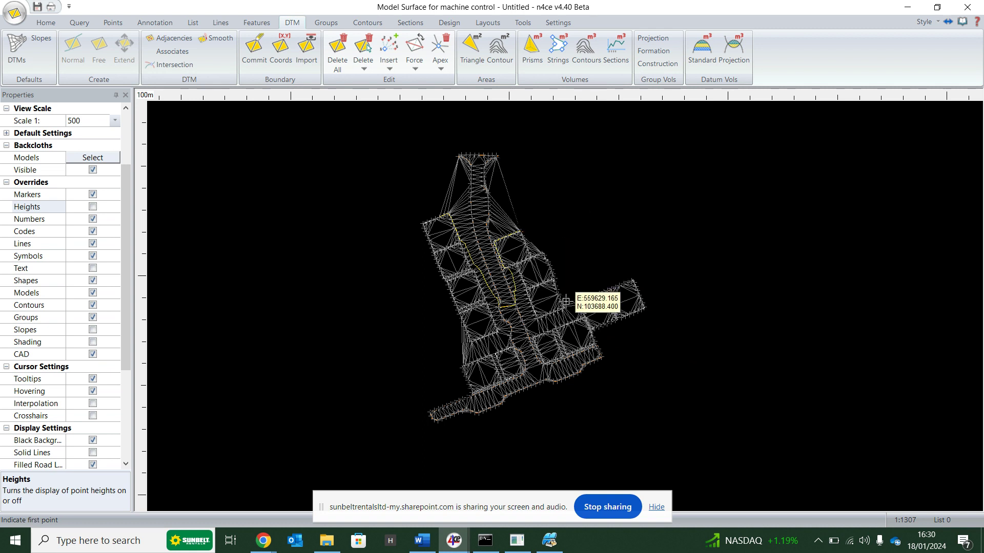
click(509, 177)
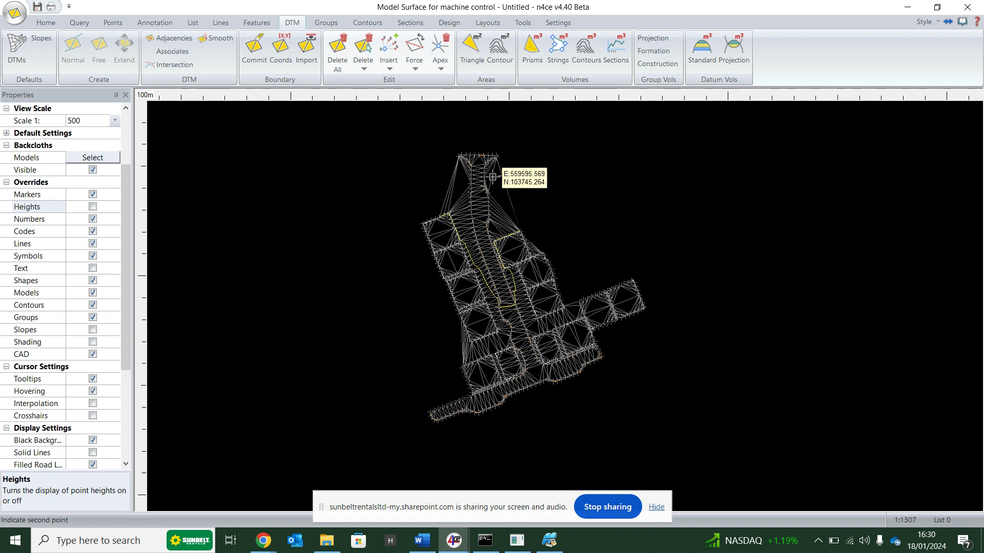
click(493, 177)
click(493, 177)
click(492, 166)
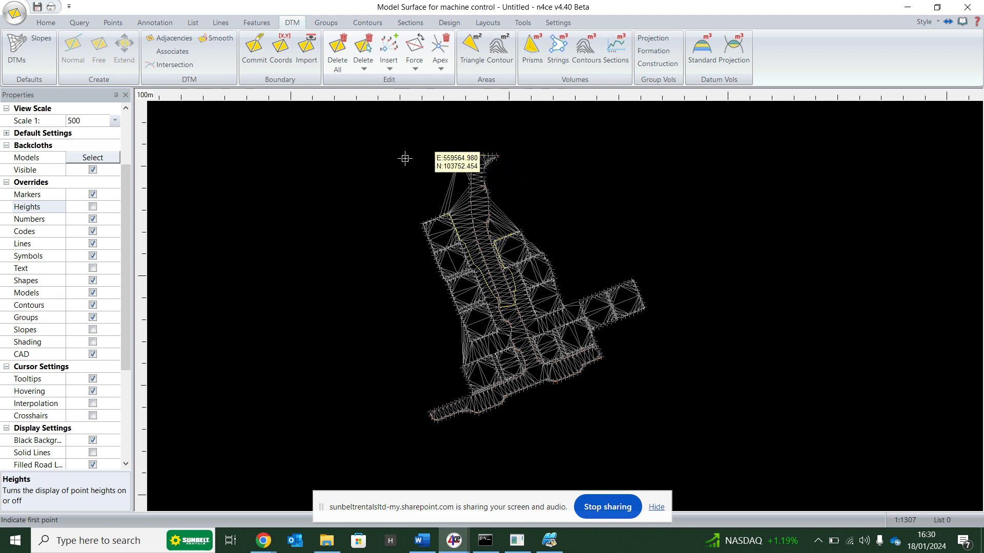
click(390, 159)
click(464, 182)
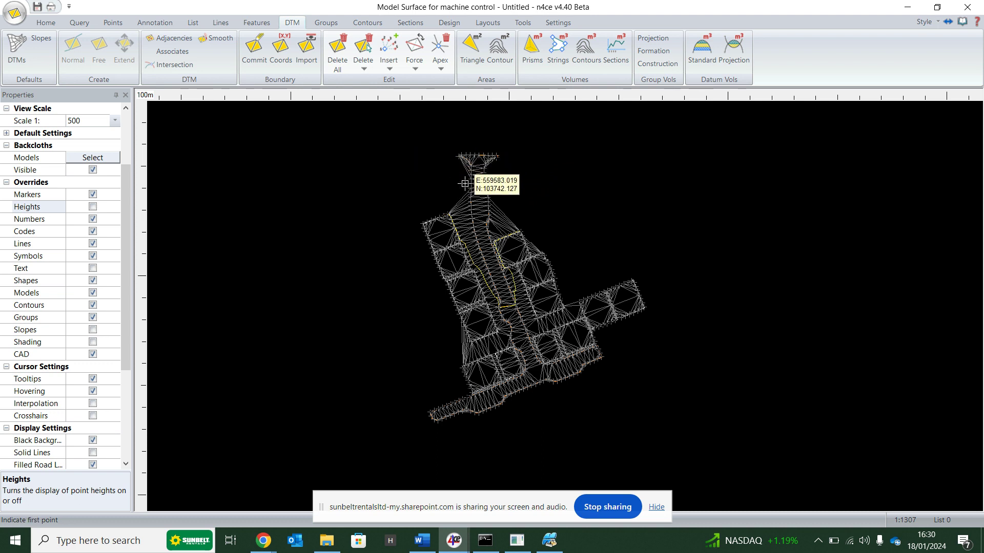
click(48, 23)
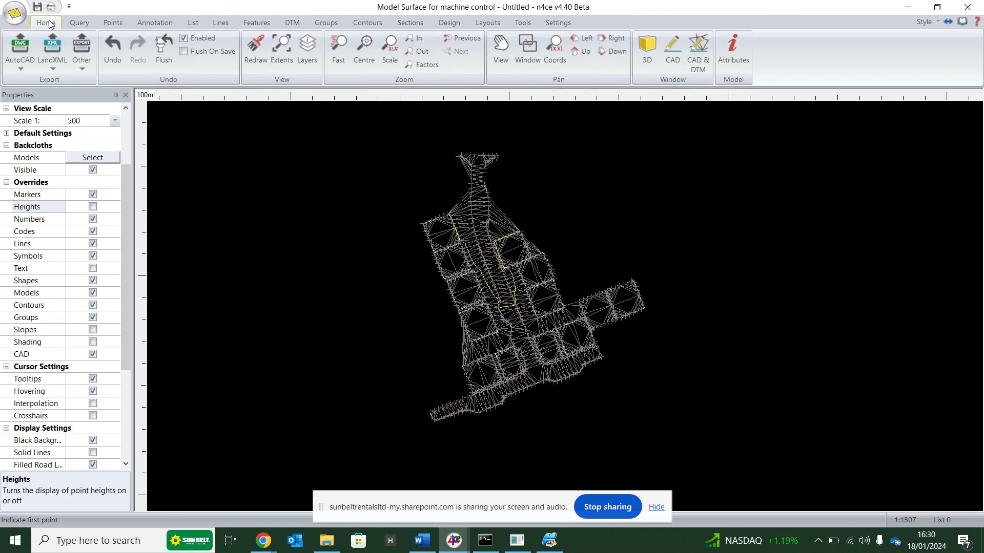
View the surface in 3D with vertical exaggeration raised to 170%
click(647, 49)
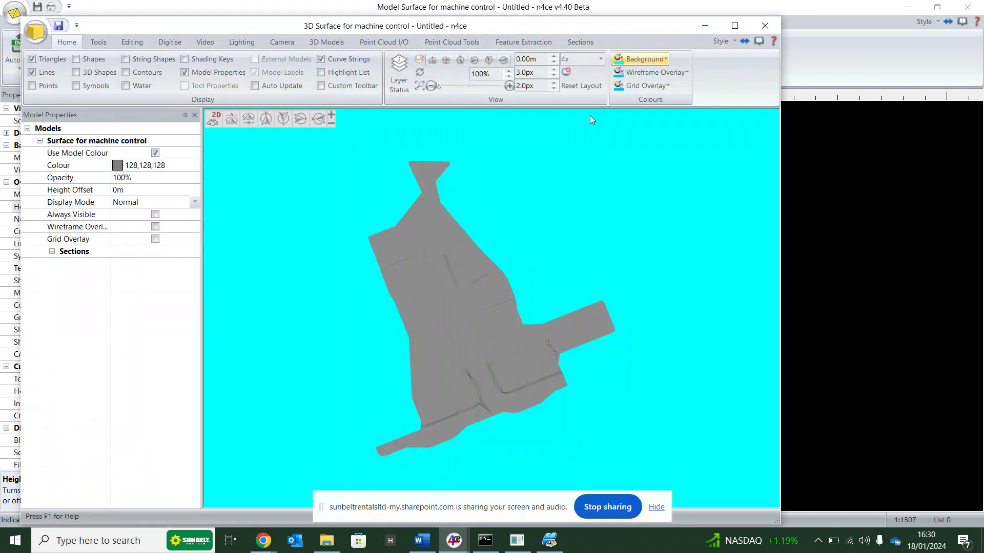
mouse_move(453, 445)
mouse_down()
mouse_move(584, 327)
mouse_move(614, 339)
mouse_up()
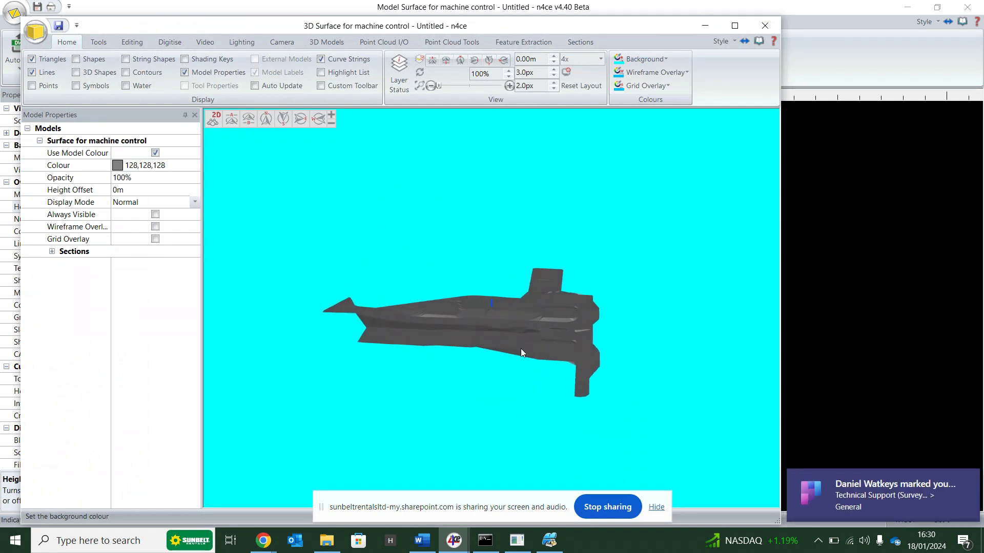
scroll(520, 353, up, 4)
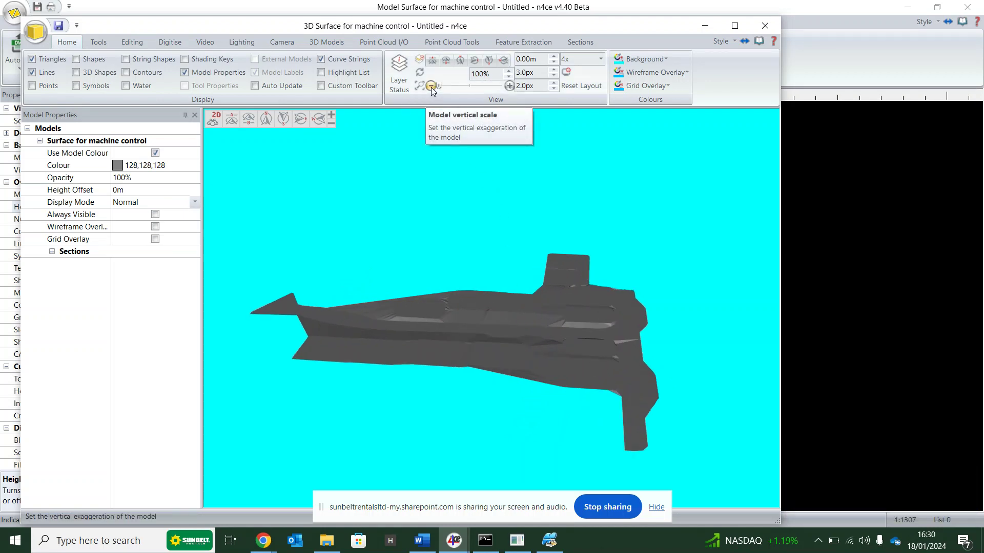
click(510, 86)
click(509, 86)
click(510, 86)
click(510, 86)
click(509, 86)
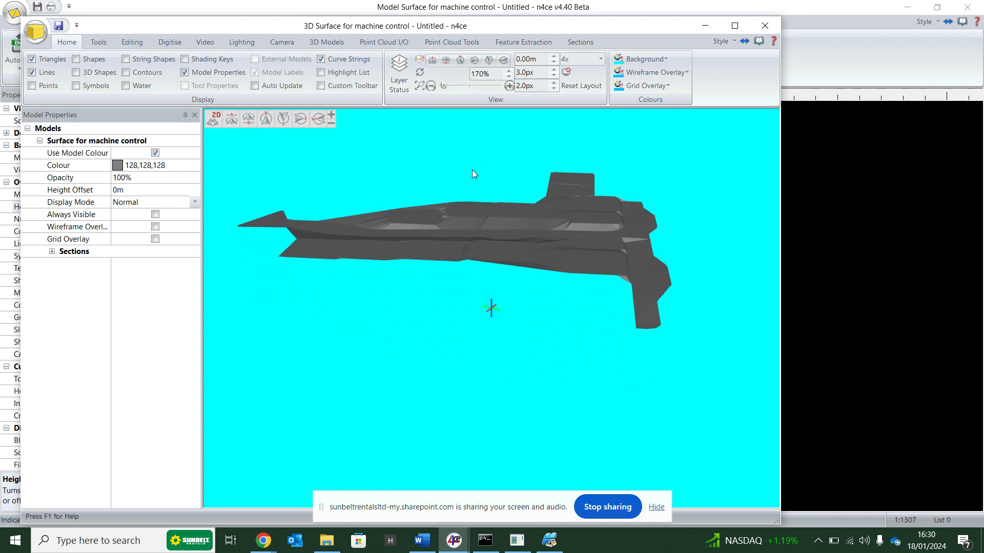
Set Display Mode to Height Shaded with the height colour key shown, tilting the view
click(194, 203)
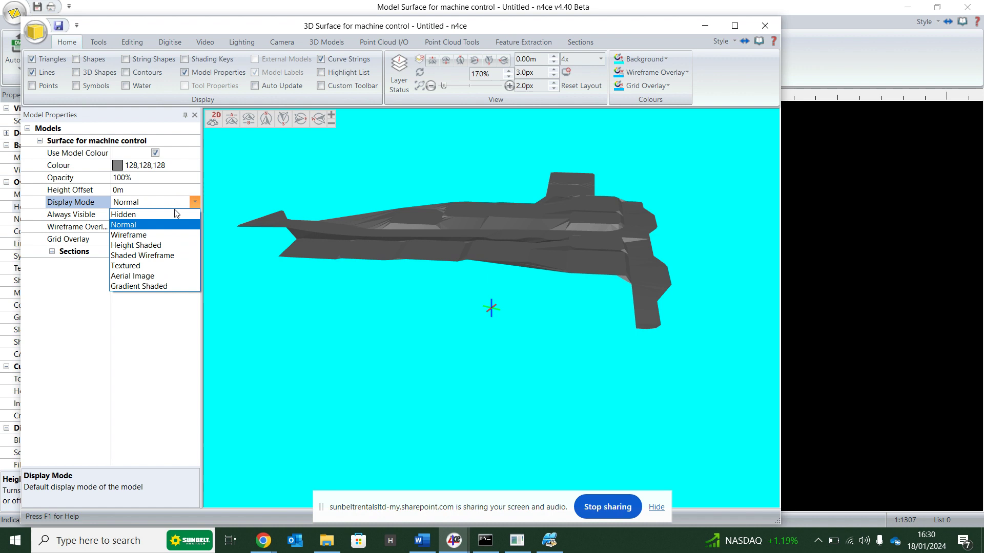
click(161, 245)
click(161, 246)
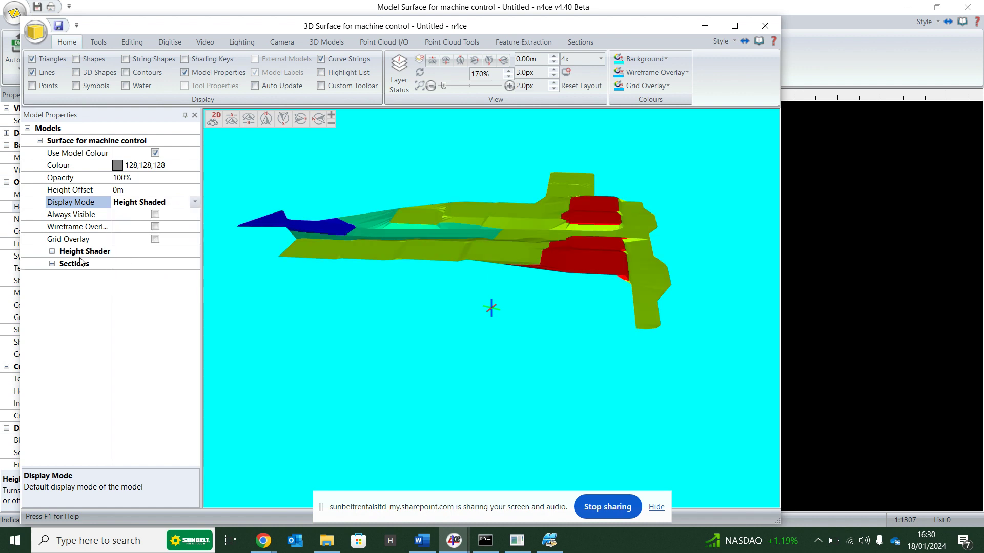
click(52, 252)
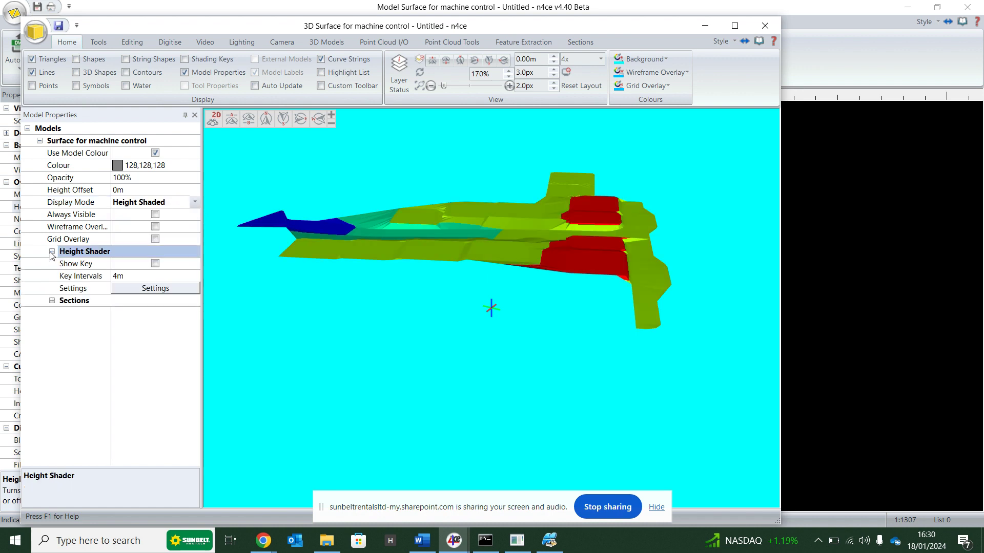
click(155, 264)
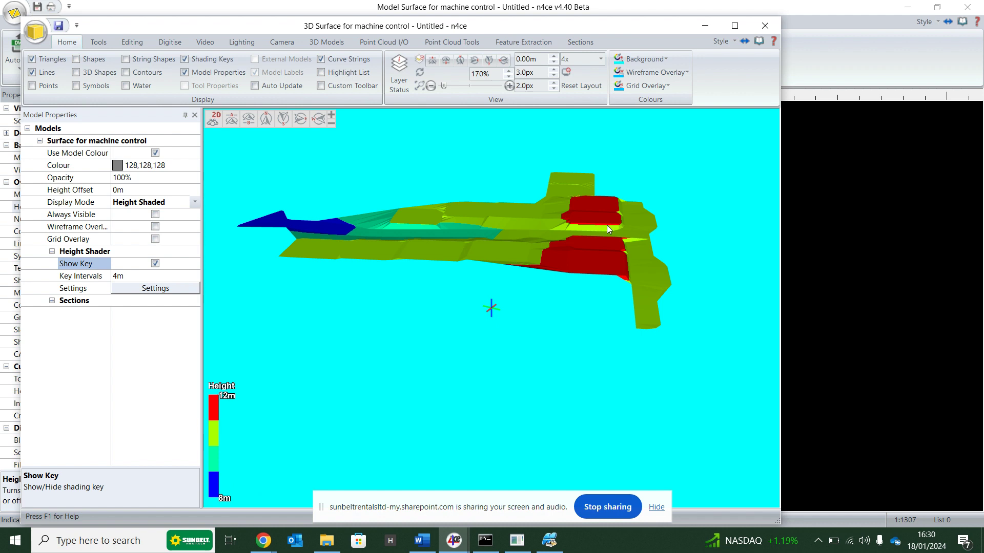
mouse_move(571, 275)
mouse_down()
mouse_move(551, 287)
mouse_move(569, 293)
mouse_up()
drag(555, 333, 570, 325)
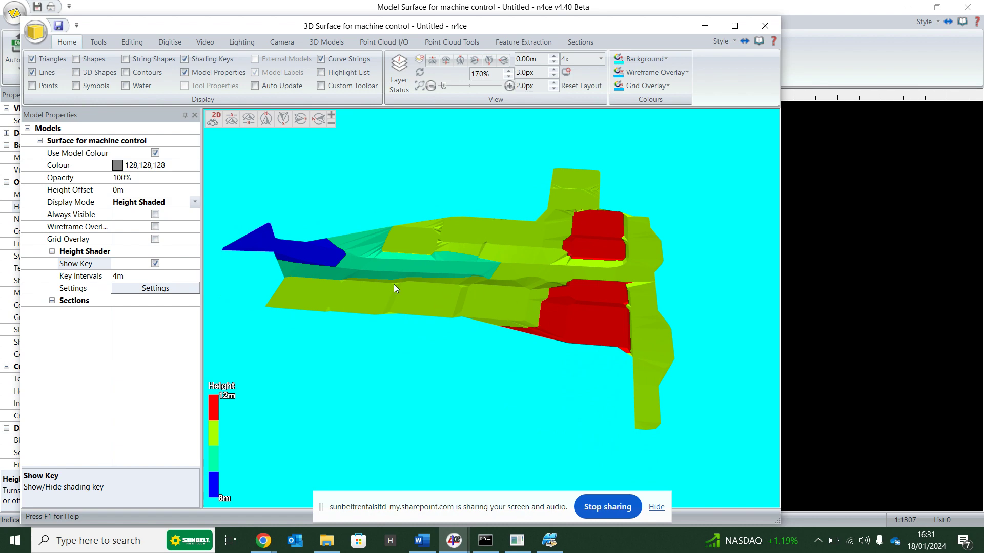
Close the 3D view and review the DWG (Leica MC1) and Other export format lists
click(764, 26)
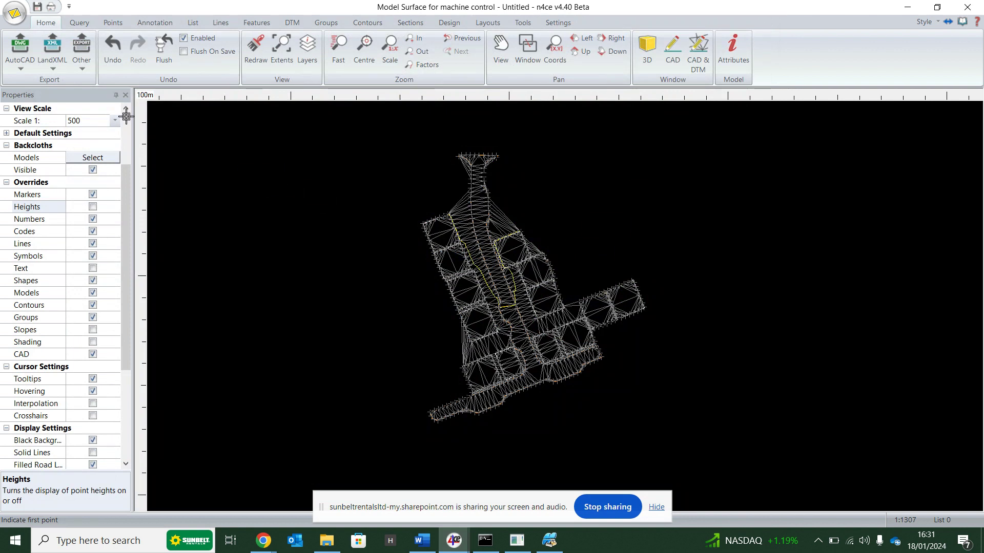
click(15, 69)
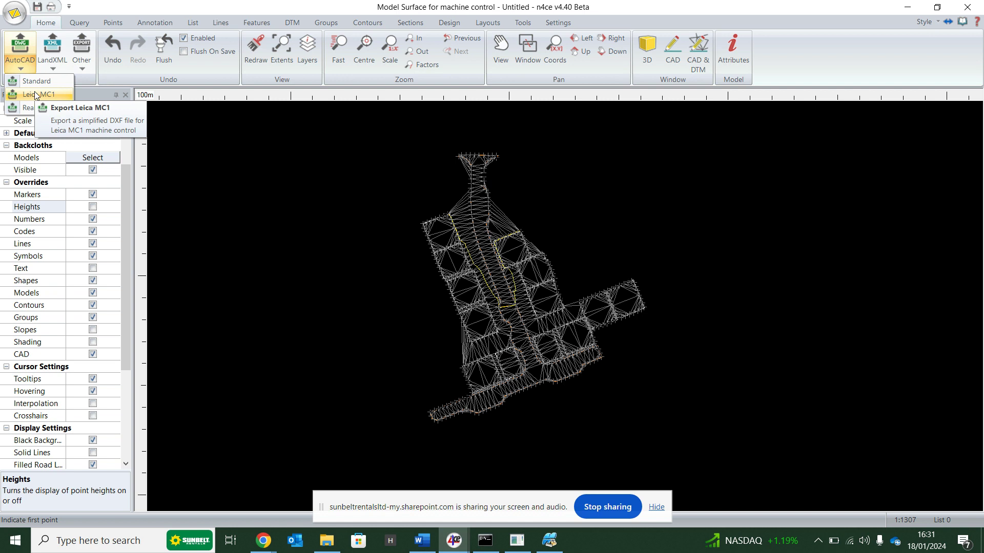
click(81, 68)
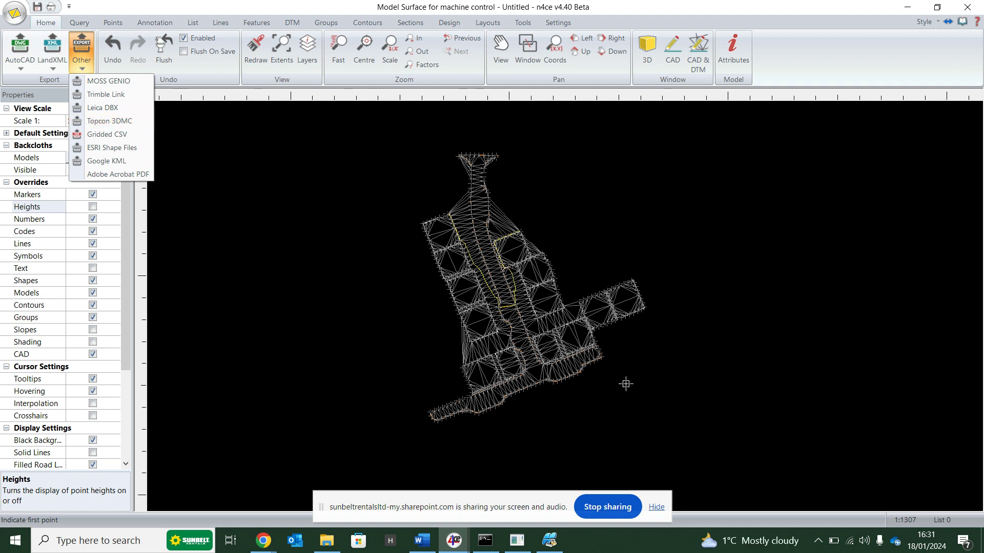
In Topcon 3DMC, open the Project Files list and close it without creating or copying anything
click(551, 549)
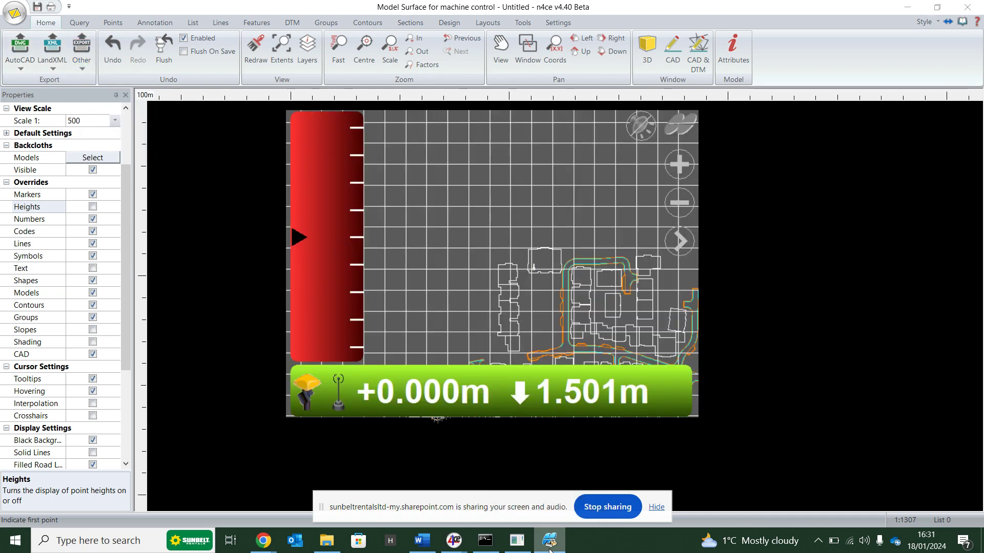
click(674, 122)
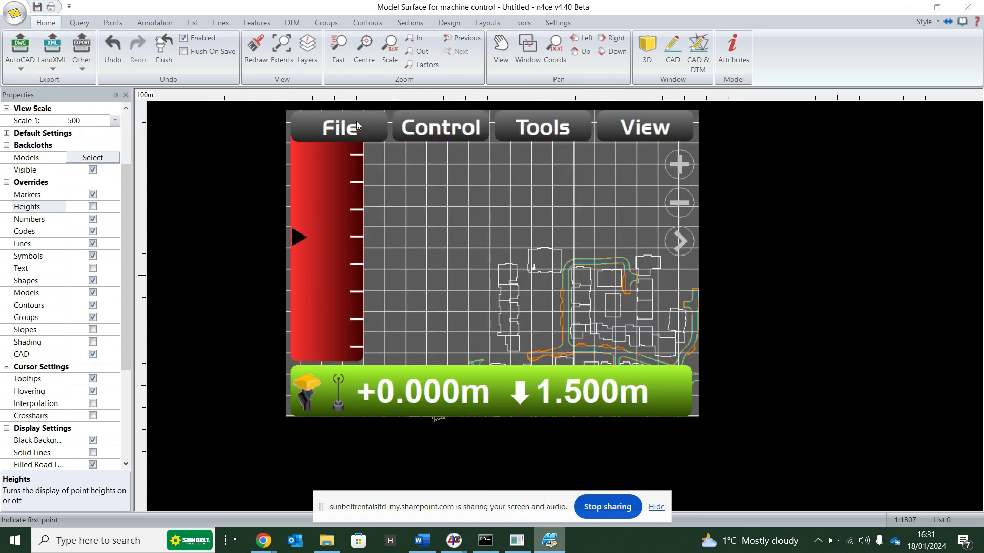
click(333, 127)
click(347, 168)
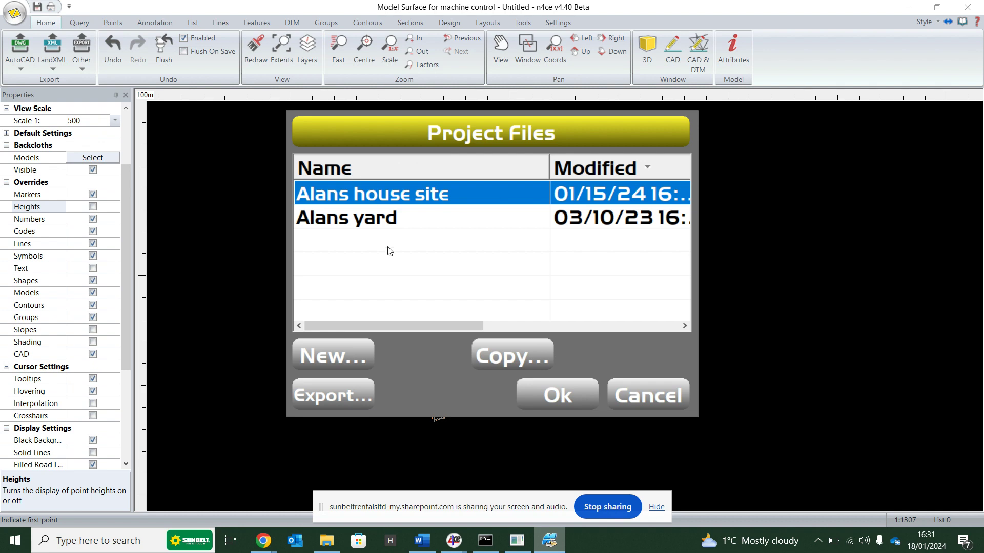
click(340, 356)
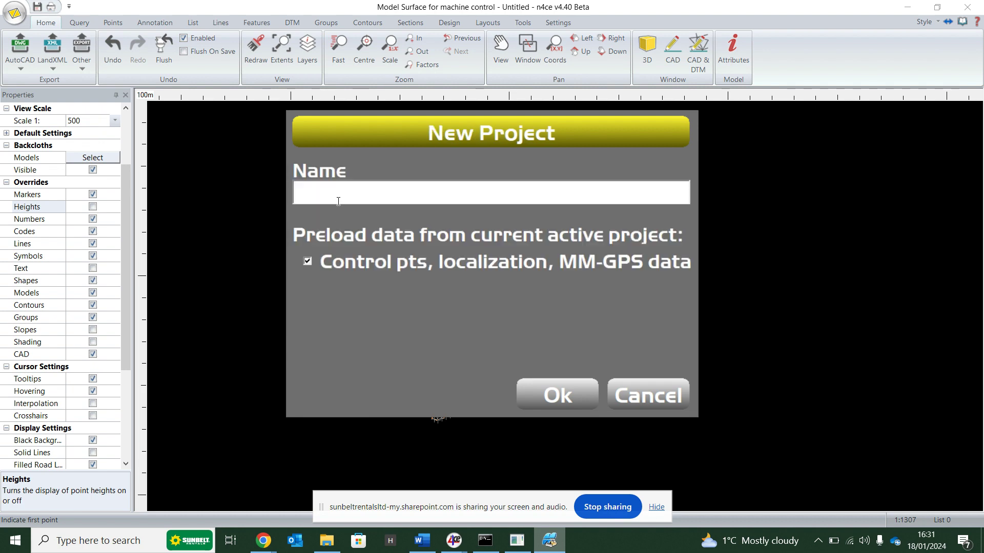
click(649, 405)
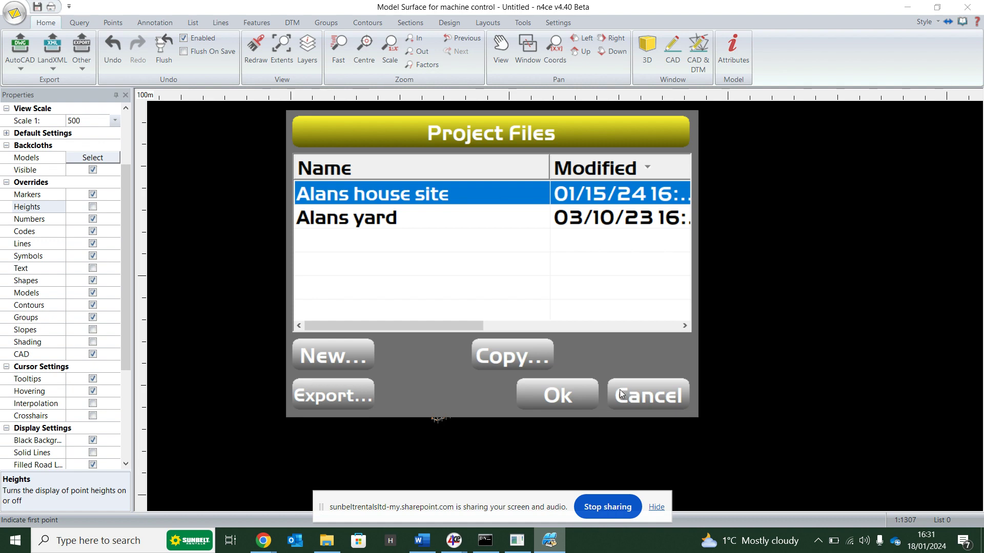
click(524, 353)
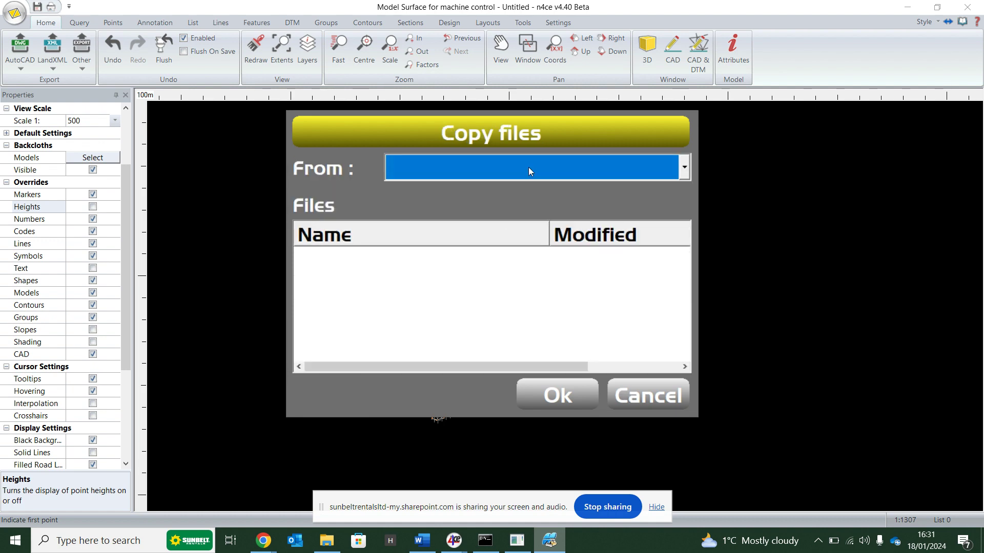
click(631, 399)
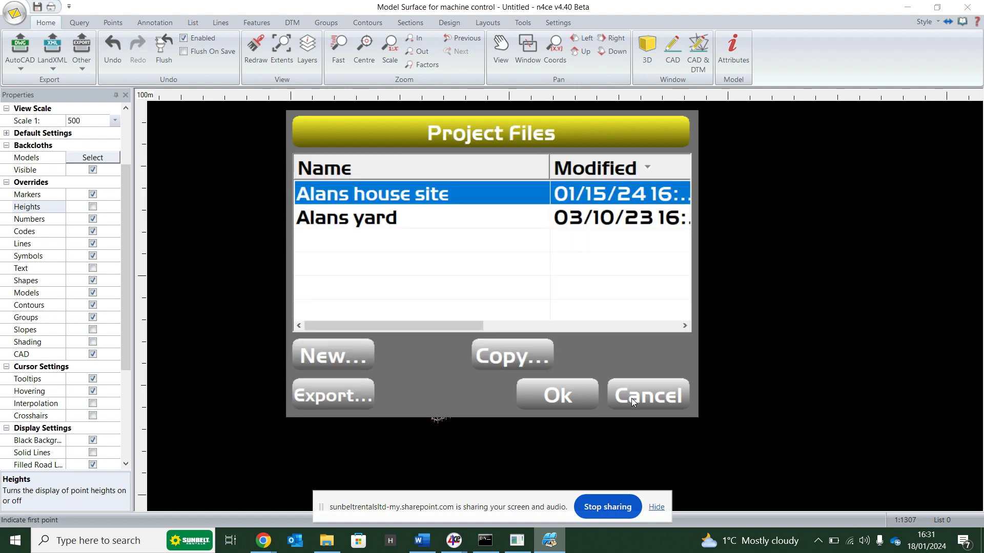
click(631, 398)
Confirm carpark 2 is the ticked active surface, then go back to the n4ce canvas
click(347, 132)
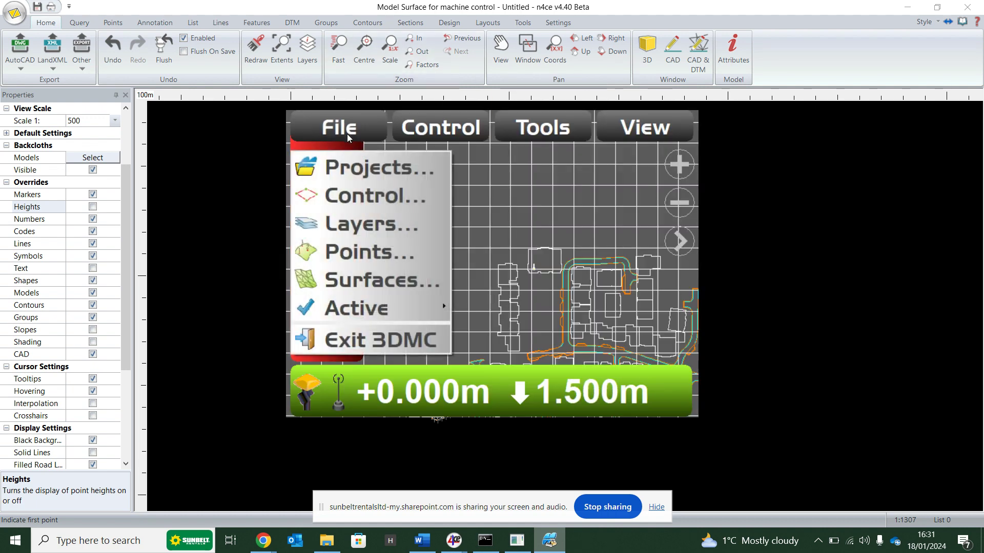
mouse_move(414, 300)
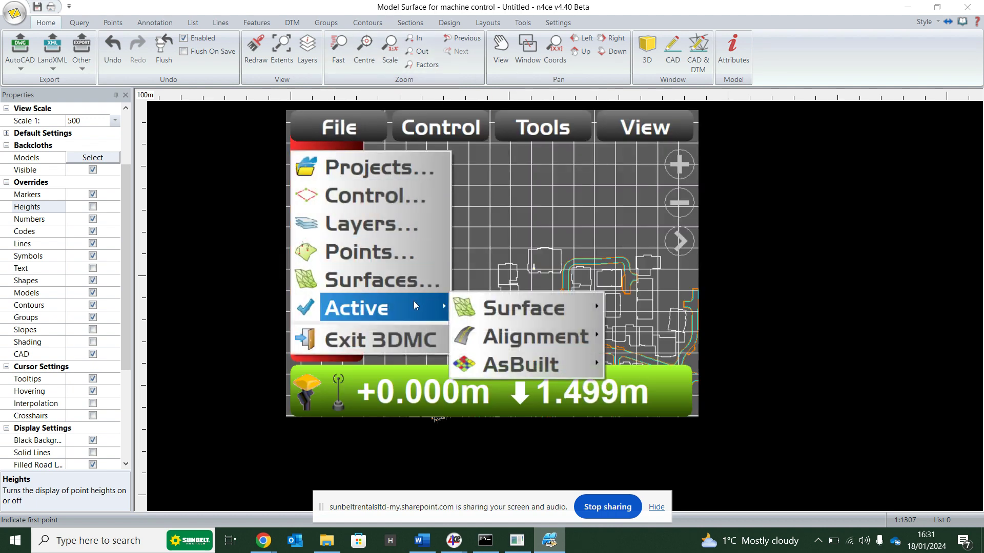
mouse_move(548, 310)
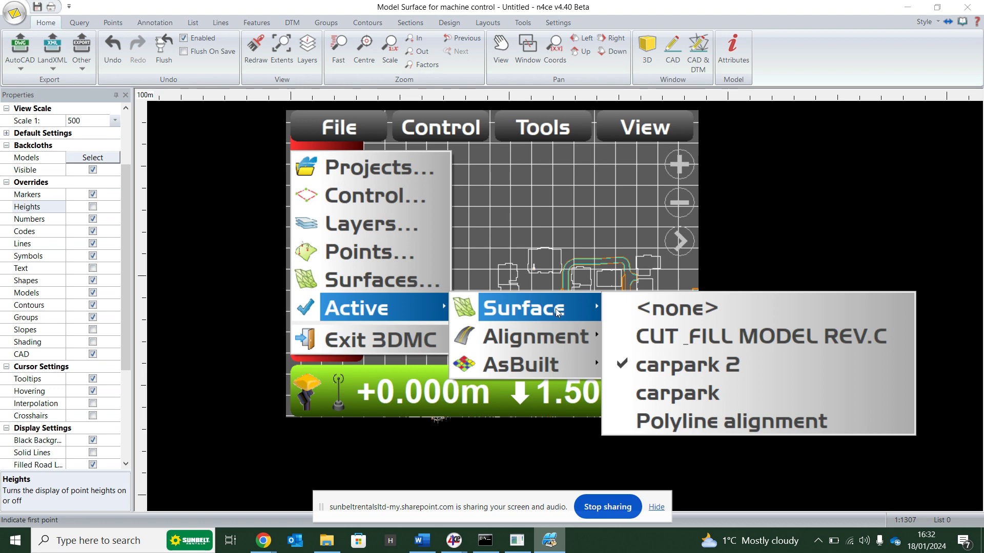
click(571, 310)
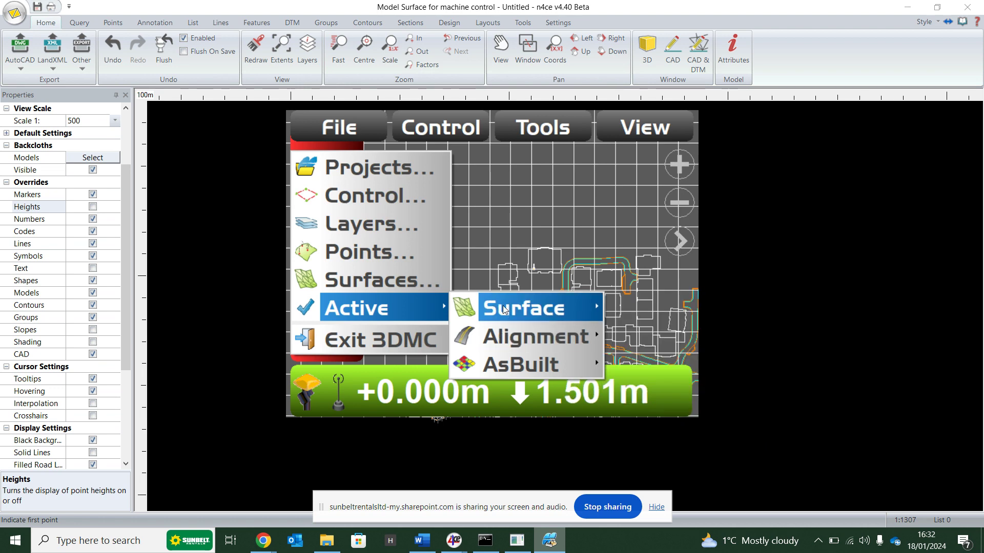
click(249, 314)
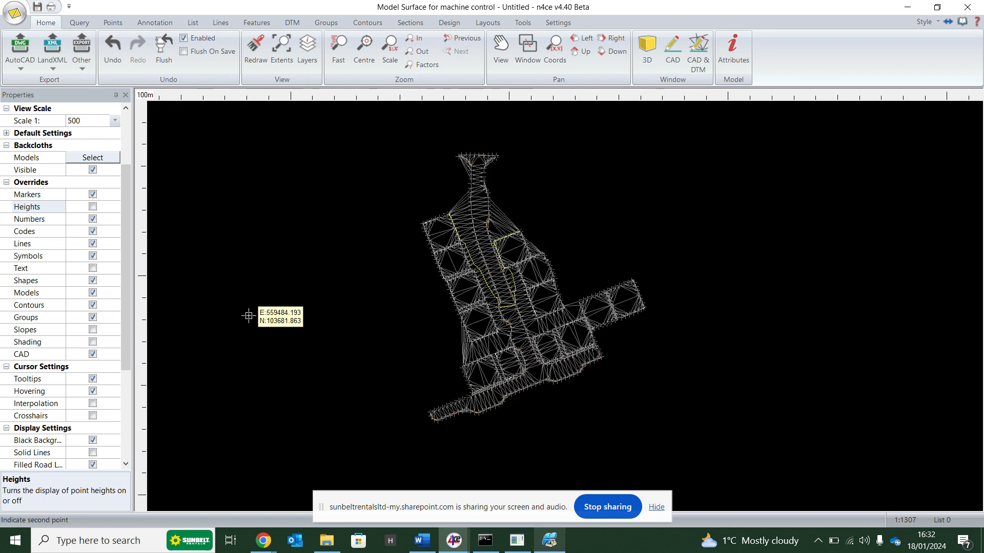
Close the blank Leica MC1 window and relaunch Leica MC1 from a Windows search for 'mc1'
click(514, 540)
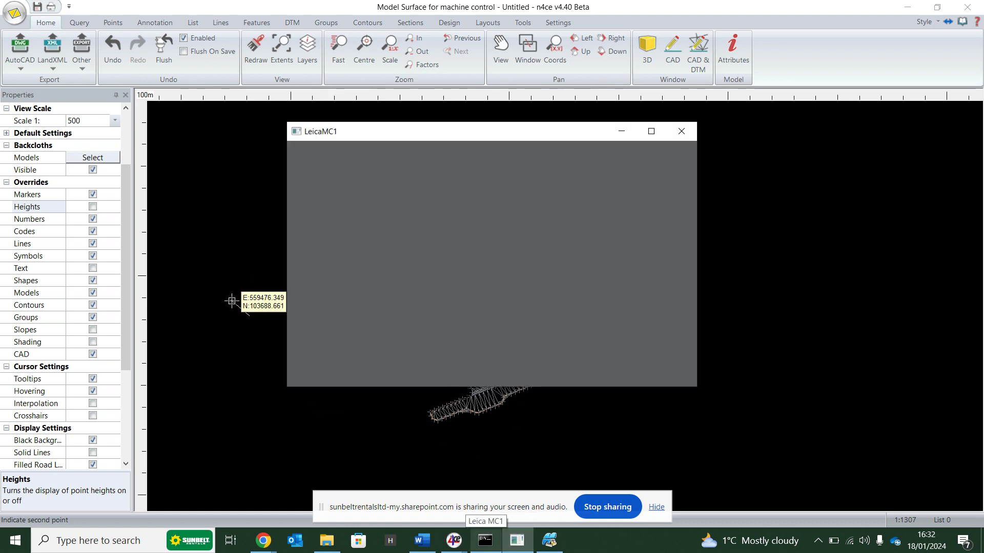
click(681, 132)
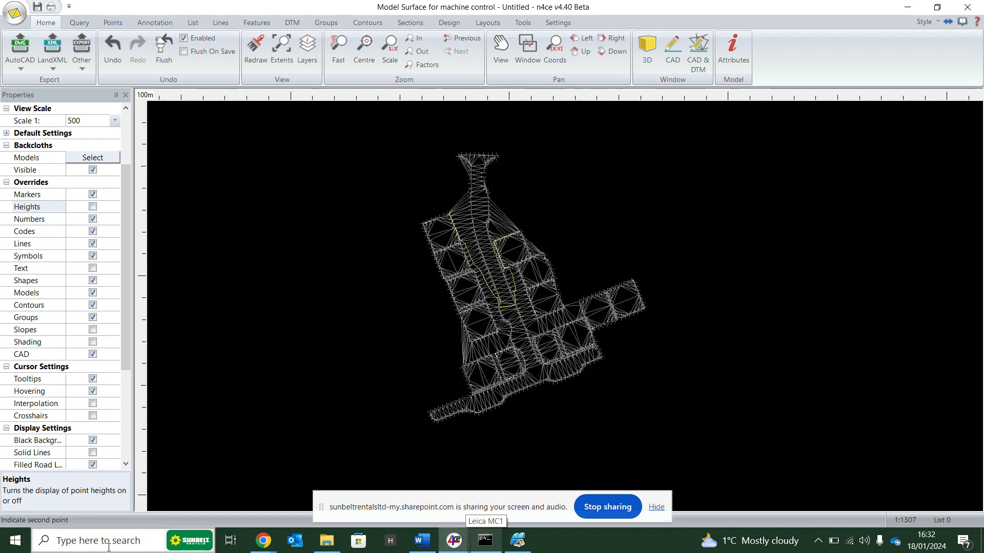
click(110, 543)
text(mc1)
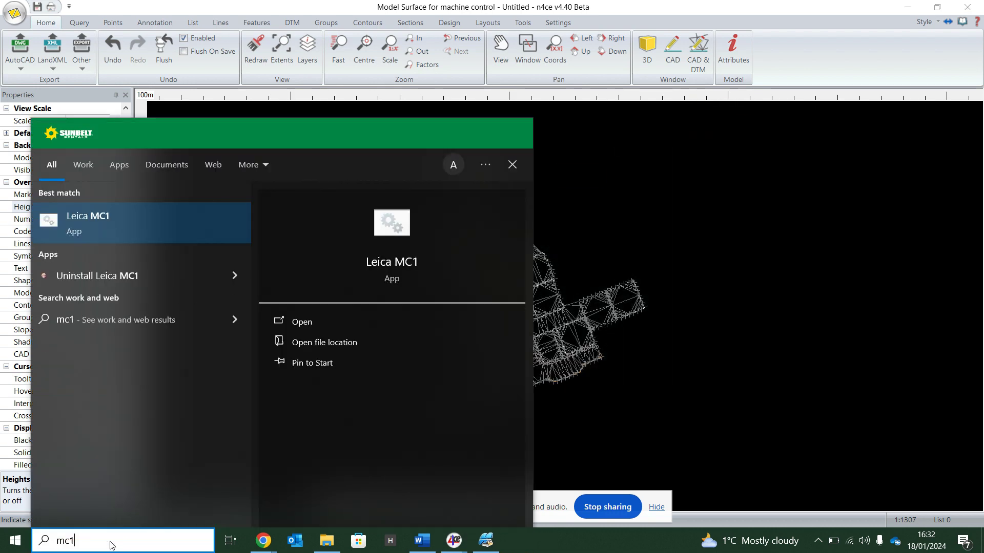
click(146, 208)
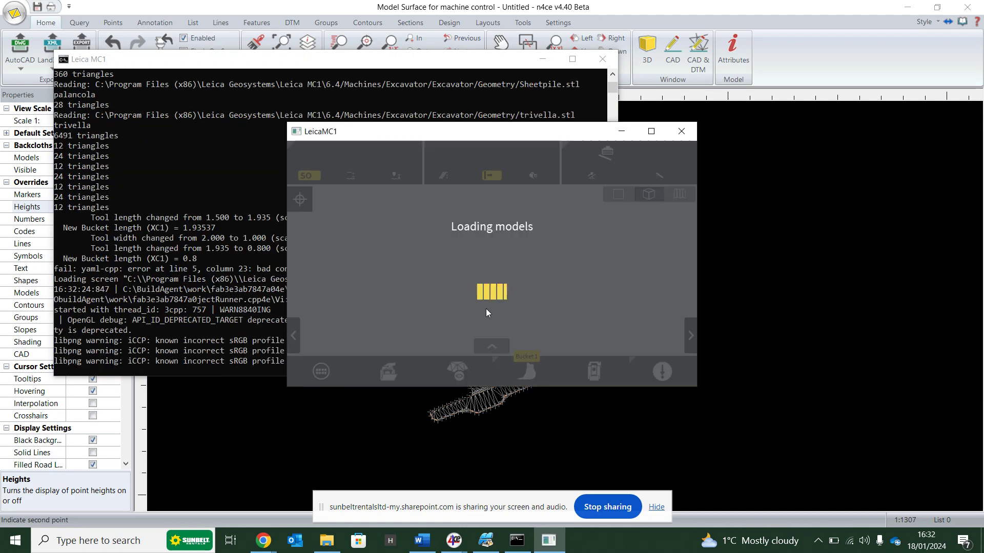
From the Leica MC1 main menu, make AP the selected project
click(321, 372)
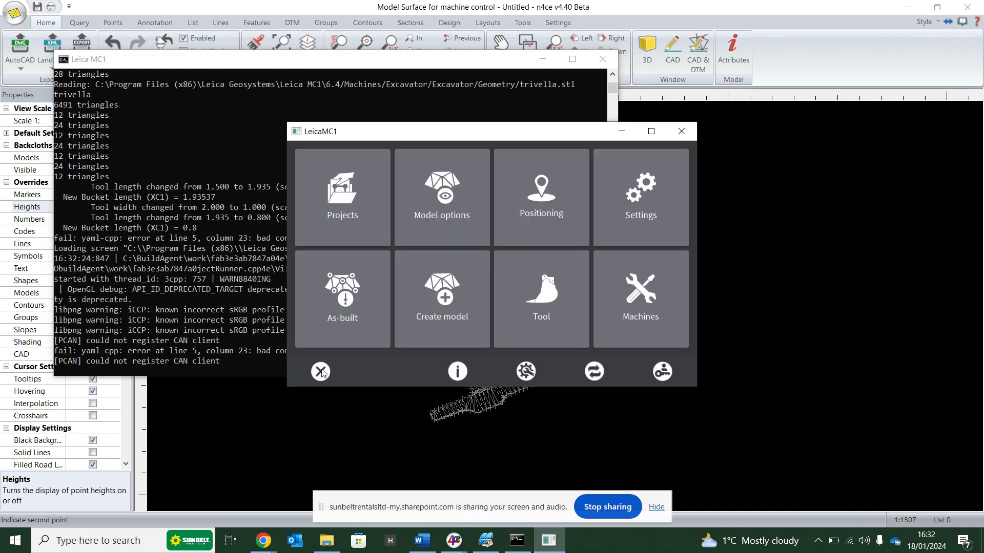
click(353, 234)
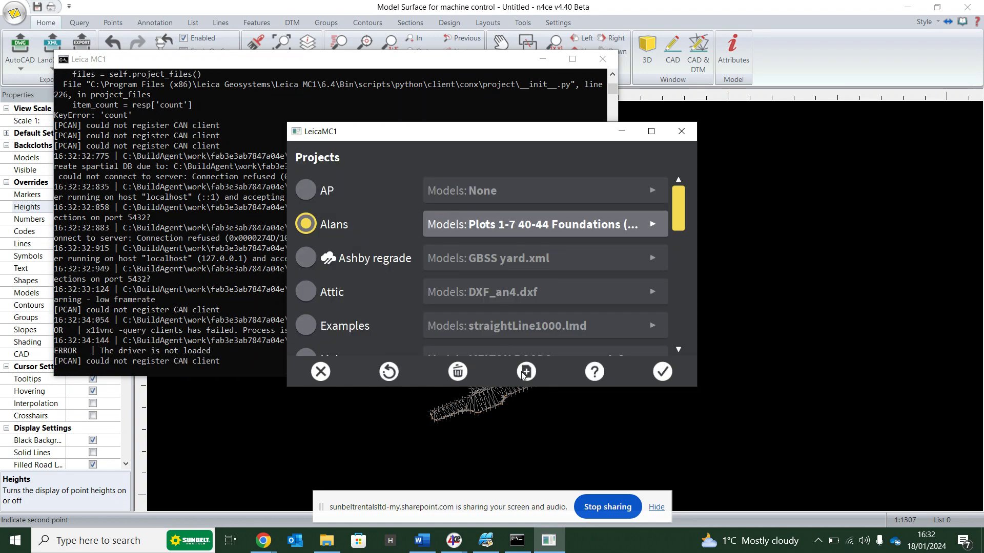
click(322, 192)
Try adding a model from USB to AP's Models, cancel, and return to the main menu
click(522, 201)
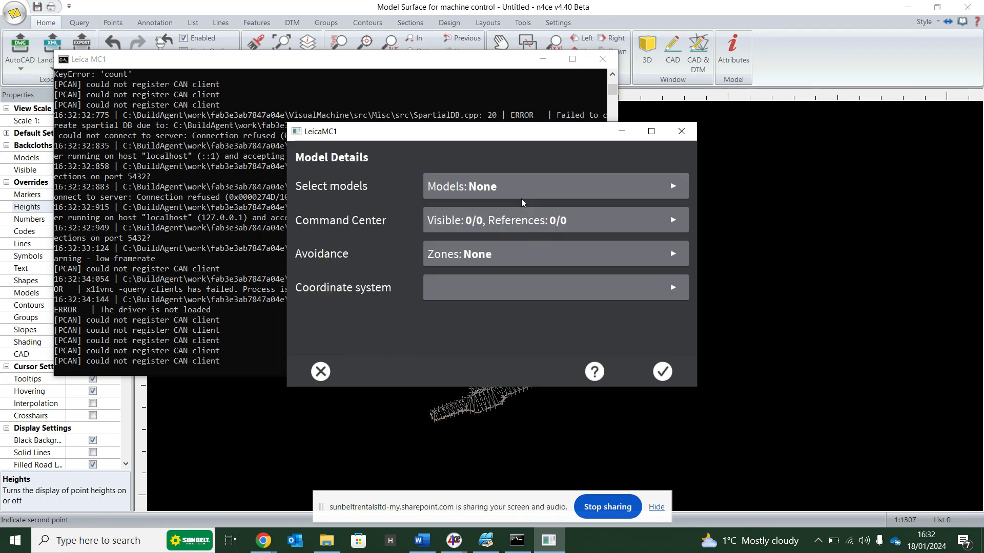
click(516, 189)
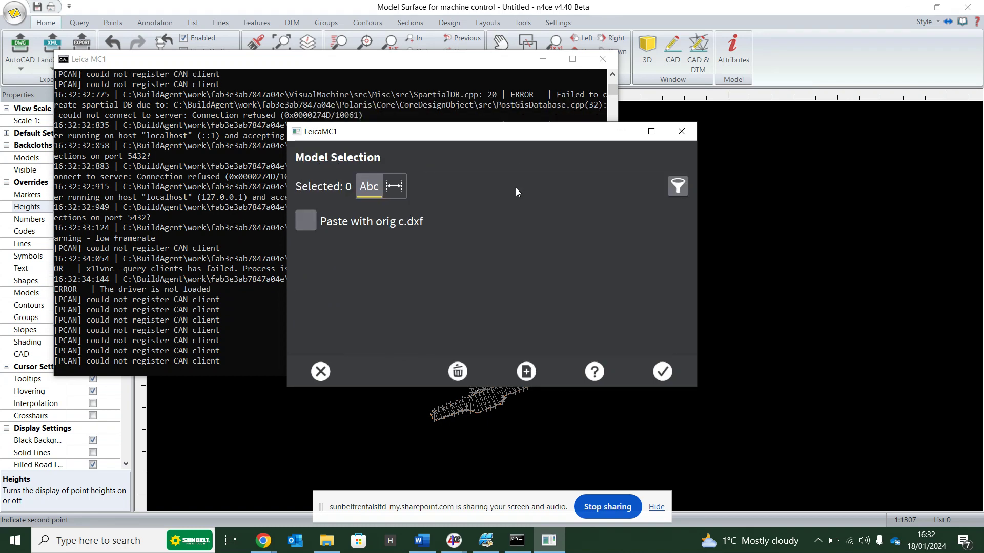
click(523, 373)
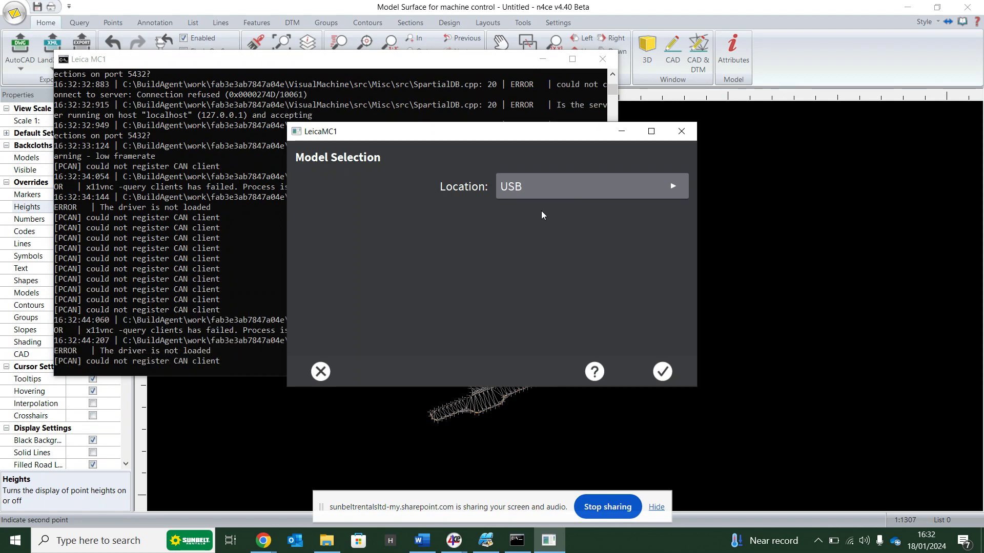
click(322, 373)
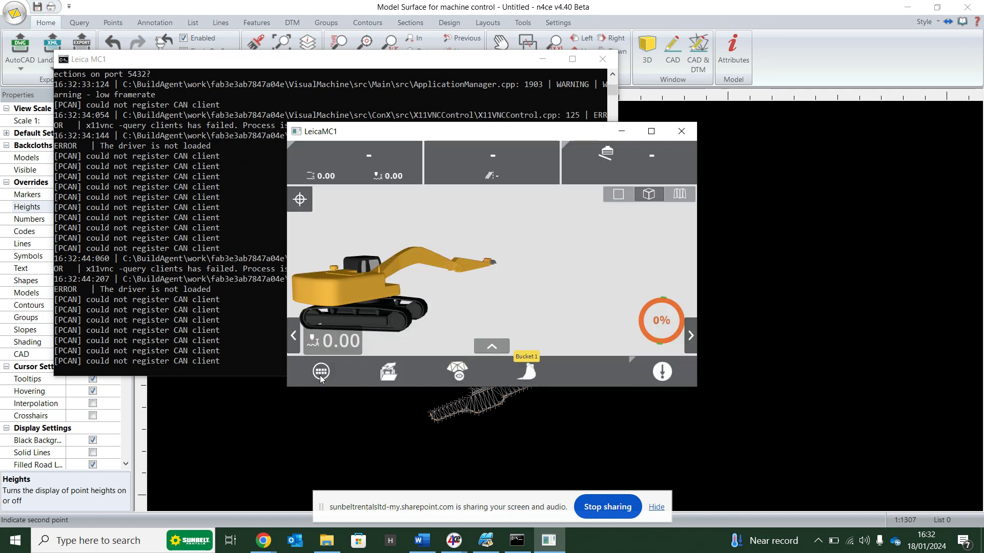
click(322, 373)
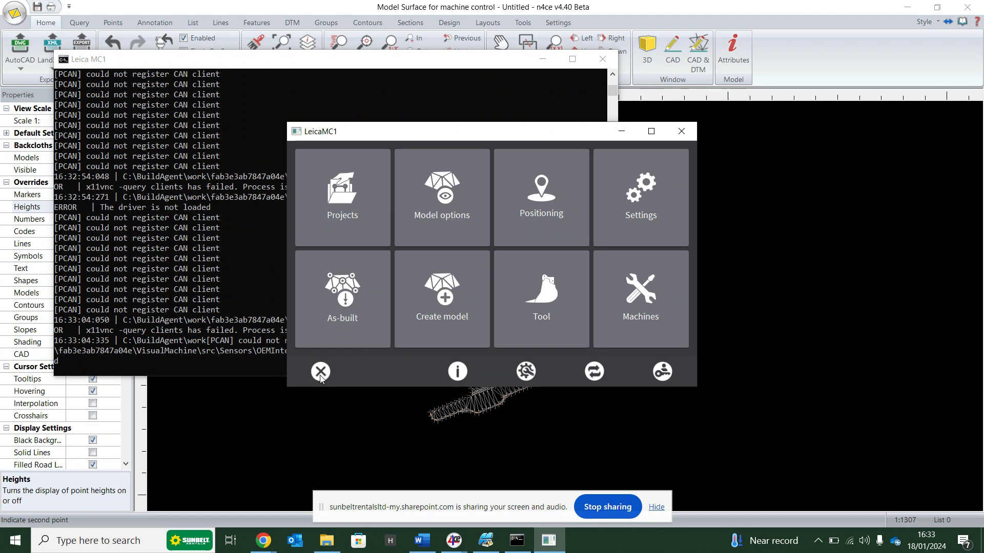
Check Leica MC1's USB data sync, which shows no USB detected, then bring n4ce's surface forward
click(594, 372)
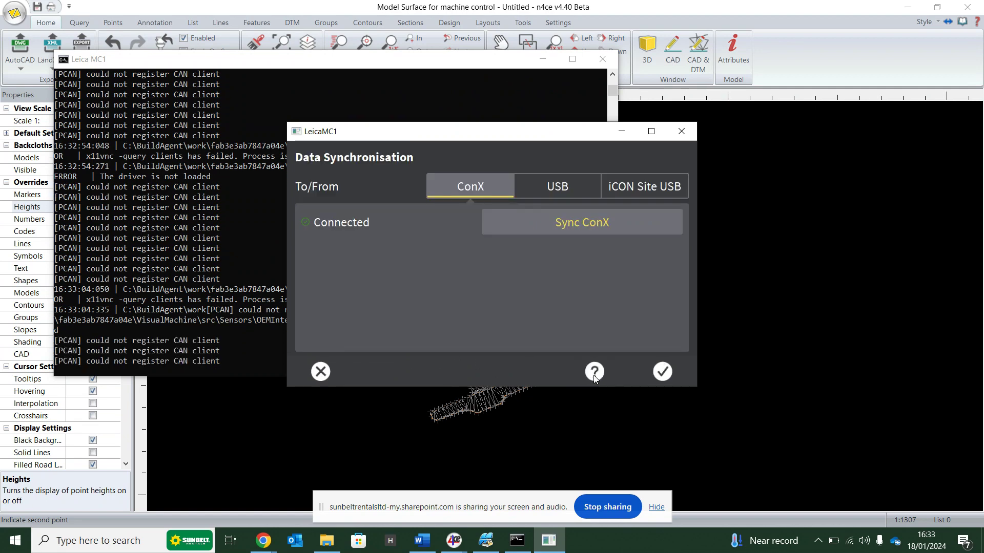
click(576, 187)
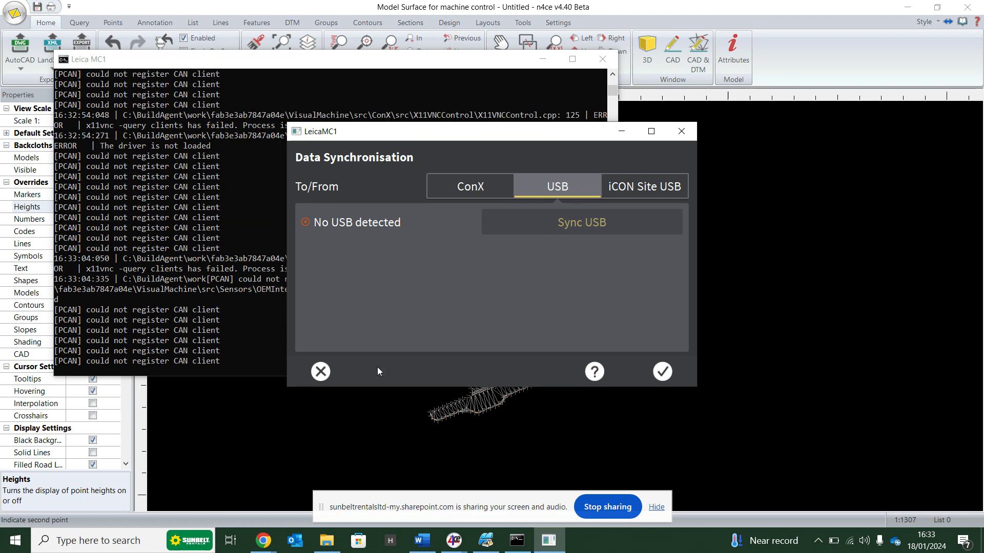
click(321, 370)
click(322, 371)
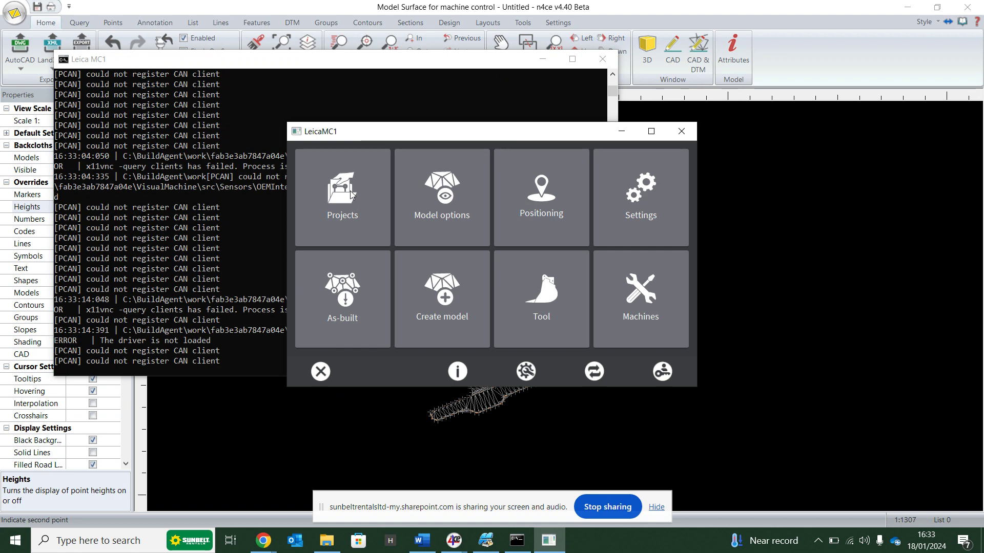
click(224, 407)
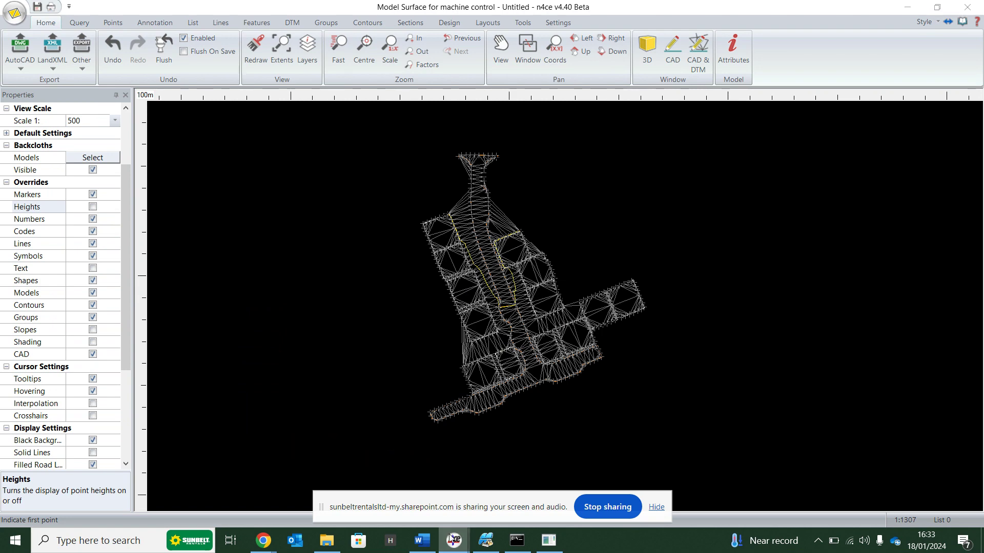
Bring up the Untitled:1 n4ce window listing the SL points with easting, northing and height
click(439, 520)
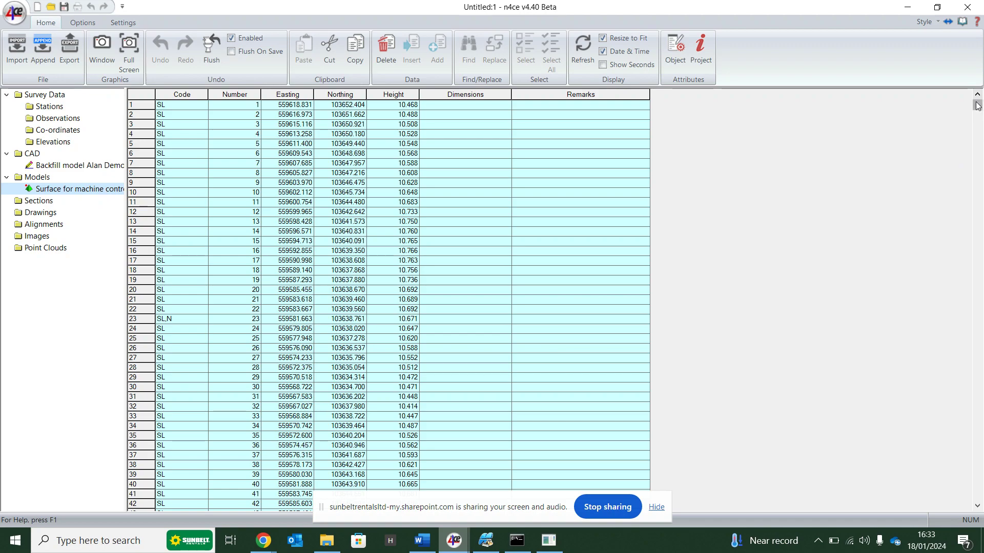
mouse_move(979, 104)
mouse_down()
mouse_move(975, 499)
mouse_move(976, 105)
mouse_up()
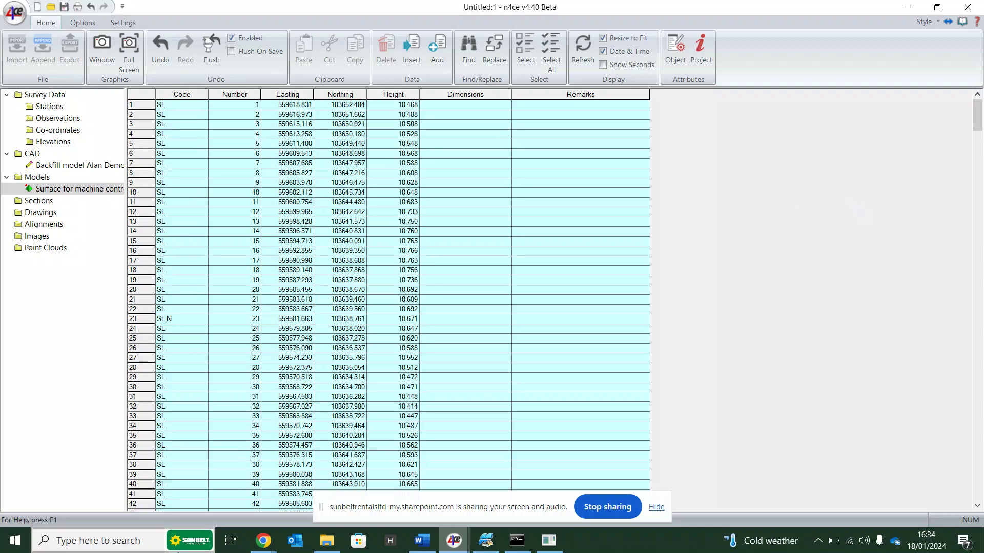
Launch Trimble File Flipper from a Windows search for 'file'
click(99, 549)
text(file)
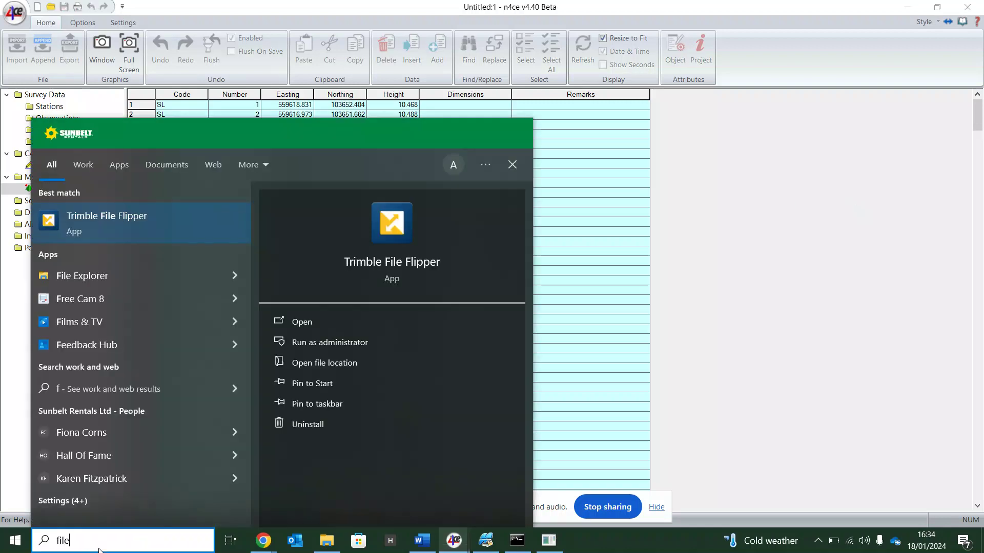
click(121, 211)
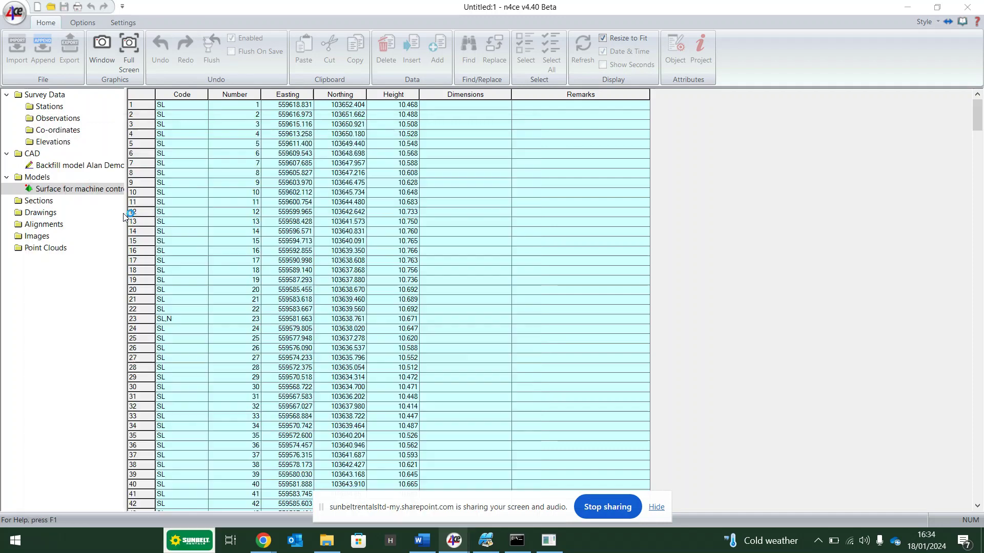